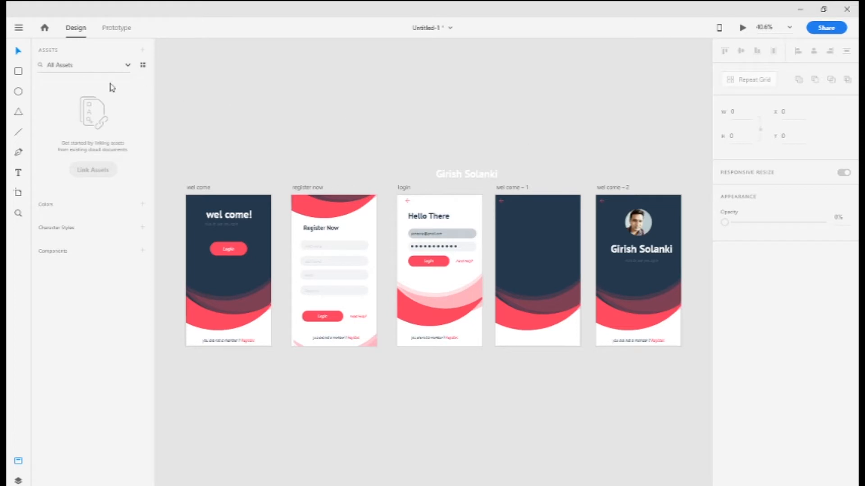
Step: Examine the interaction links on the existing app screens in Prototype mode and compare them with Design mode
click(116, 28)
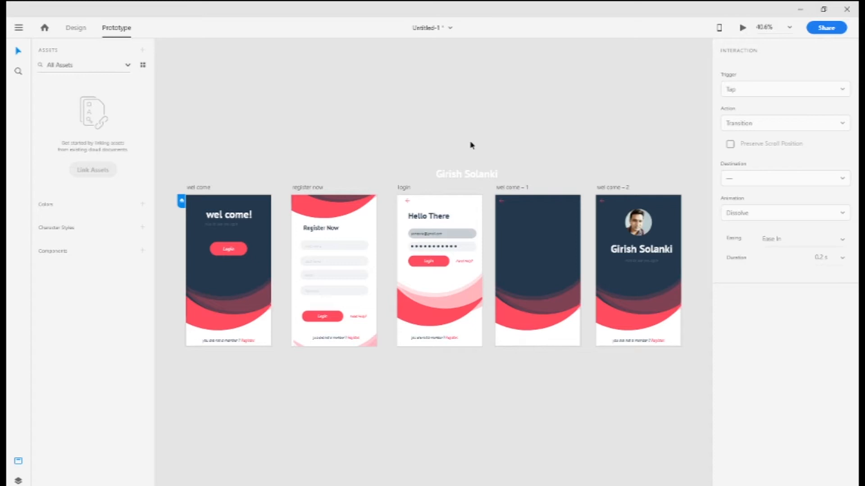
click(243, 199)
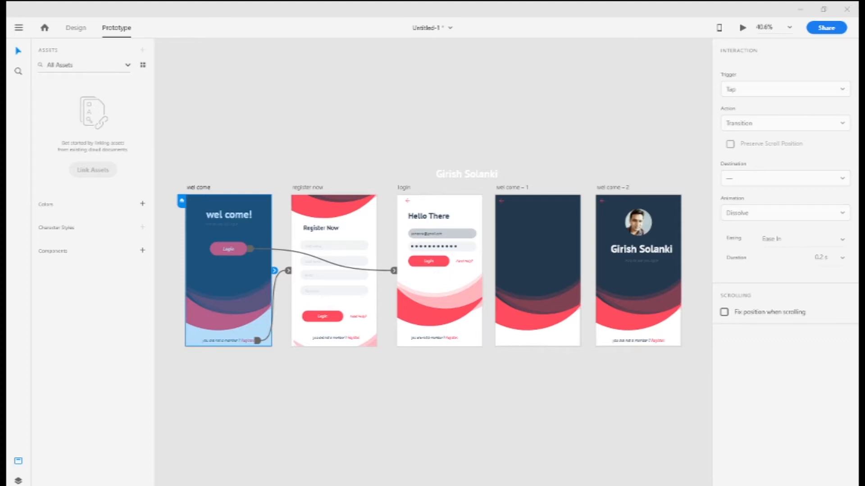
click(293, 139)
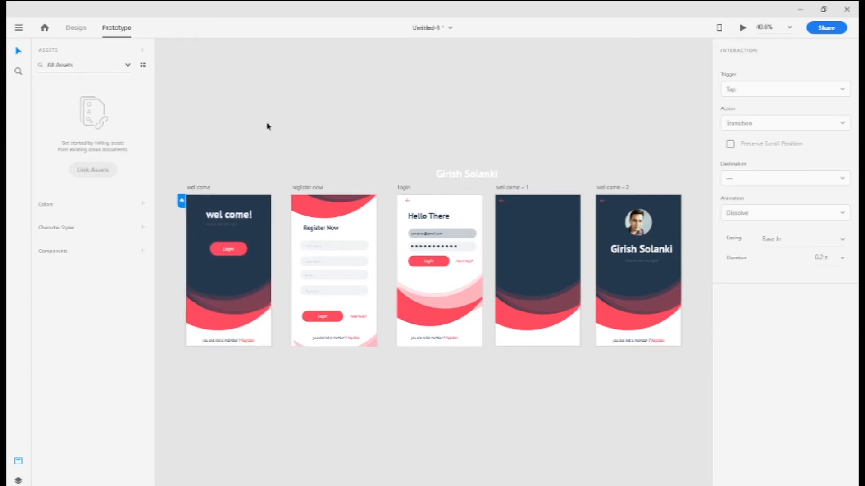
drag(692, 169, 172, 368)
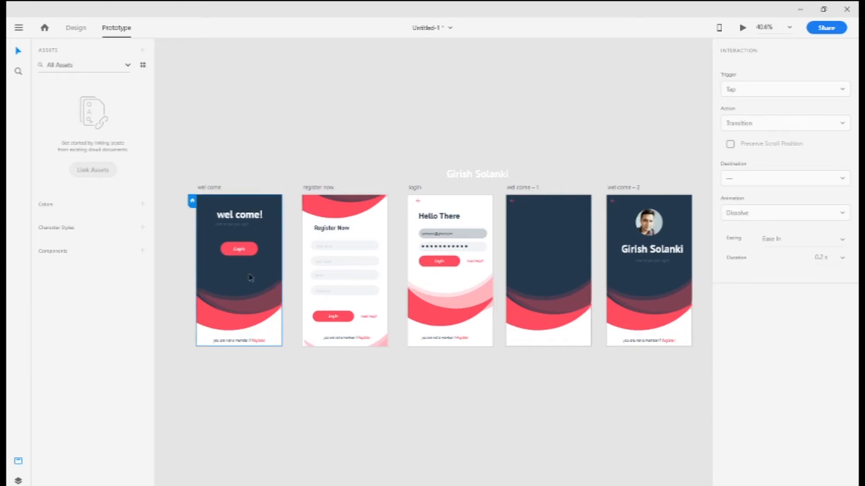
drag(178, 164, 295, 383)
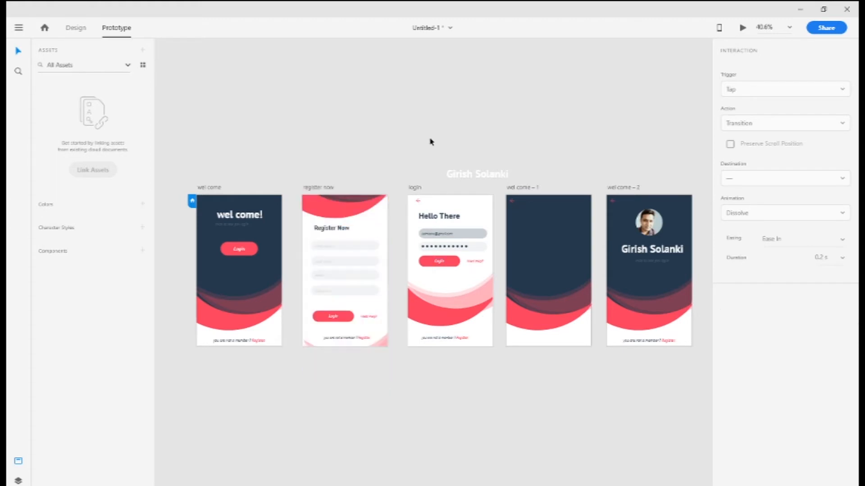
drag(398, 136, 474, 385)
drag(559, 119, 562, 428)
drag(653, 137, 638, 417)
click(638, 417)
click(76, 28)
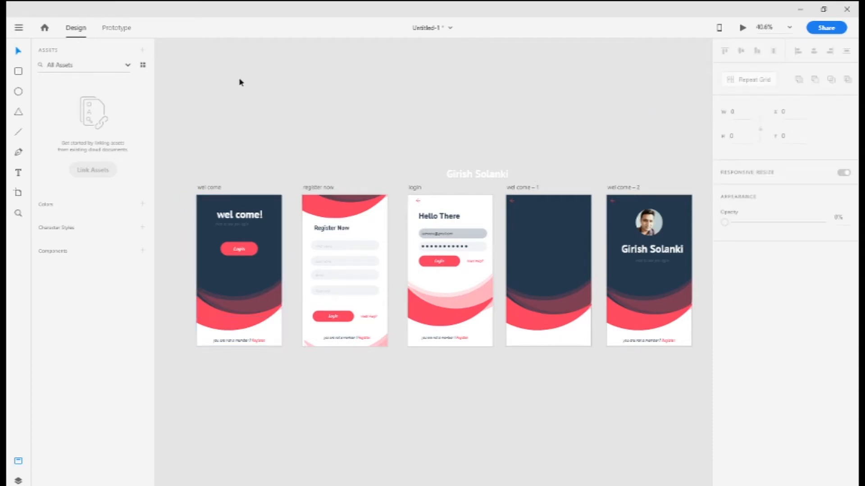
click(128, 32)
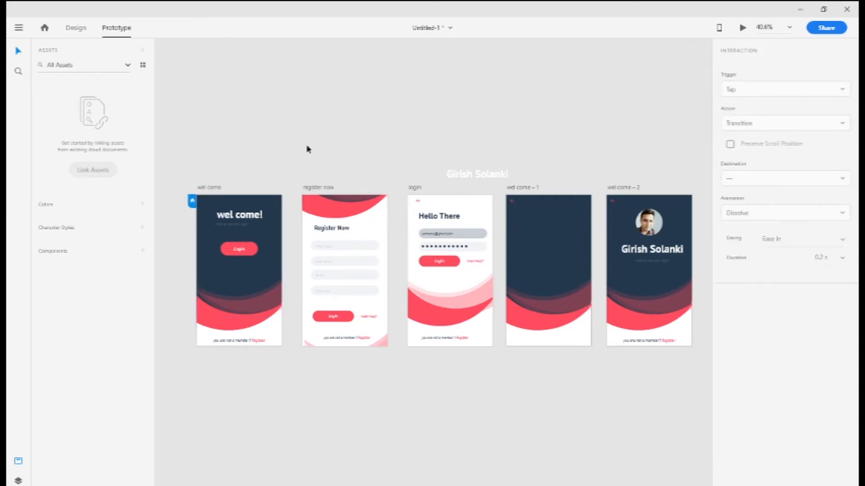
click(77, 30)
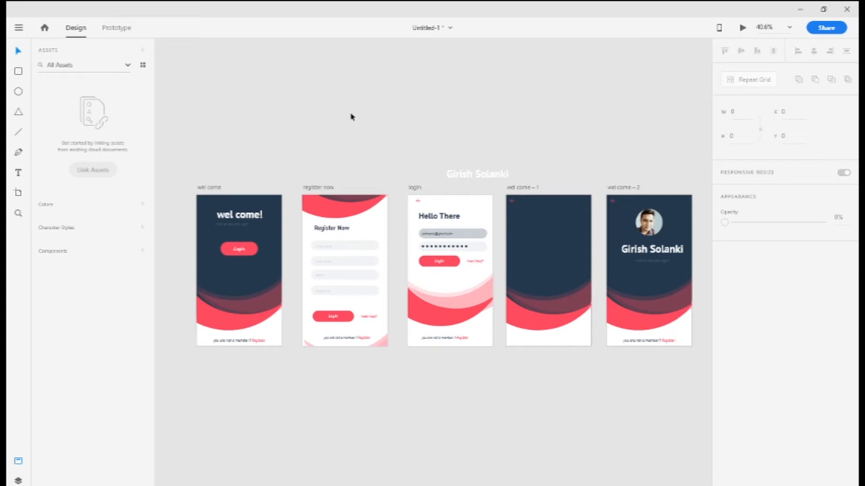
Step: Create a new document from the iPhone X/XS (375 × 812) preset after reviewing the device size lists, and maximize its window
click(19, 28)
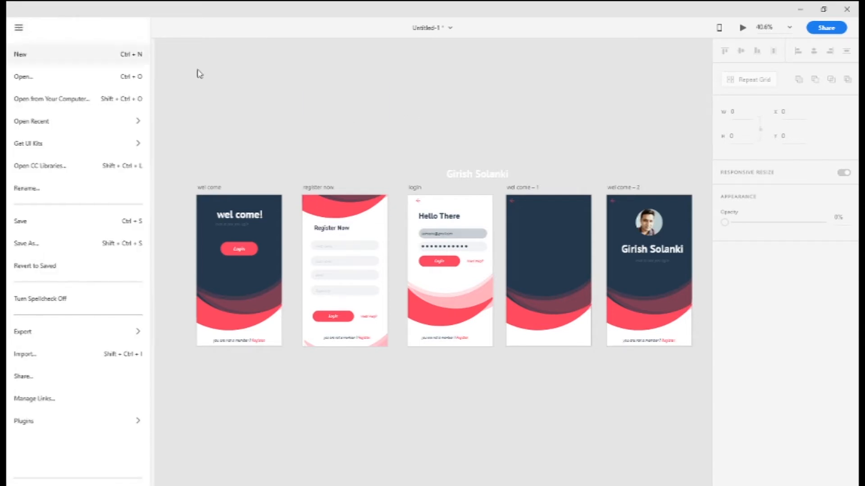
click(104, 62)
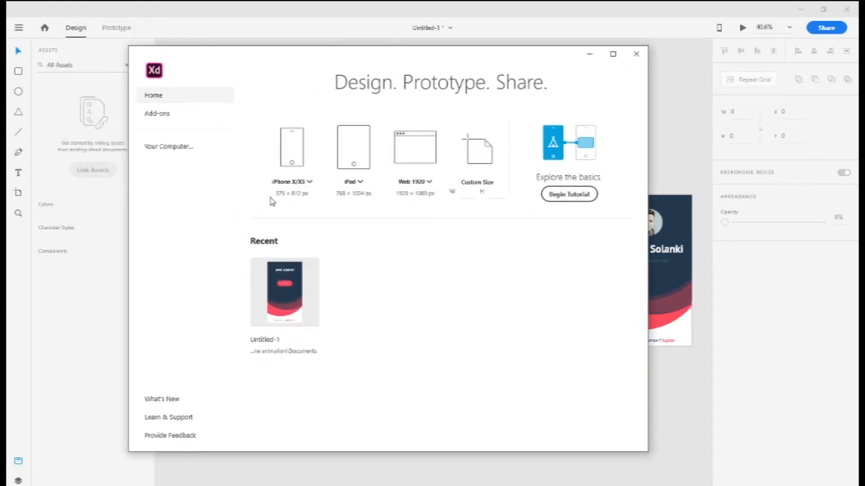
click(309, 182)
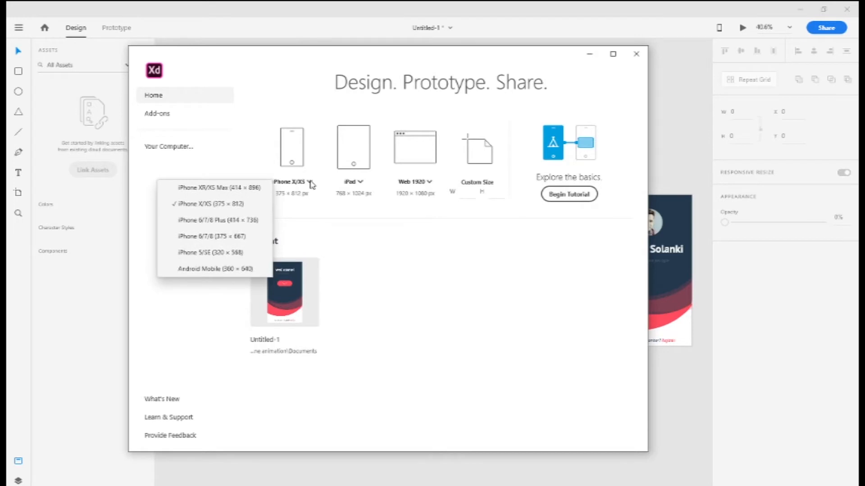
click(309, 181)
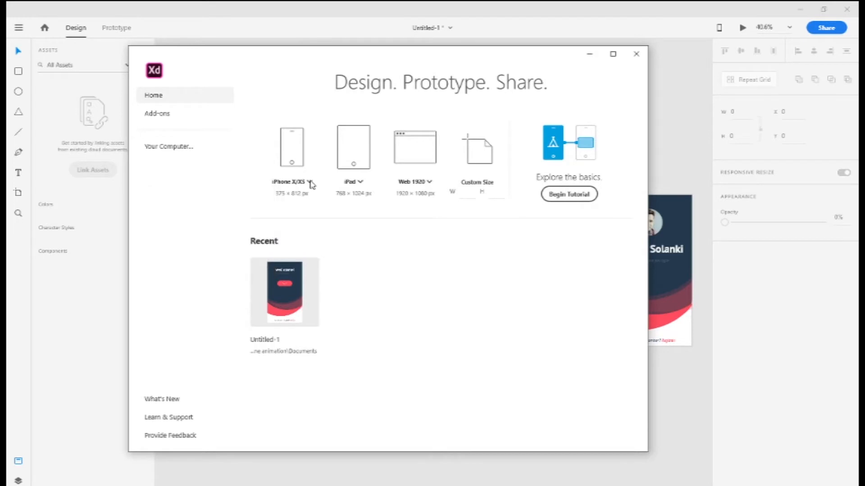
click(310, 182)
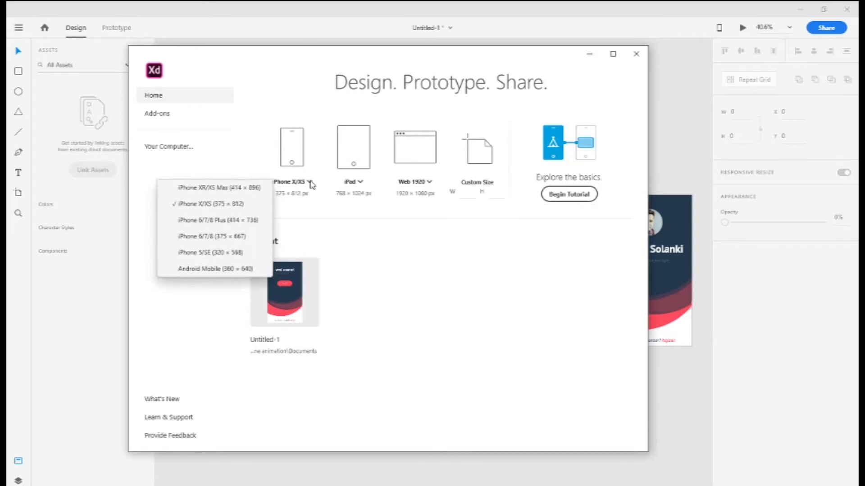
click(311, 184)
click(361, 183)
click(360, 183)
click(429, 182)
click(430, 183)
click(284, 142)
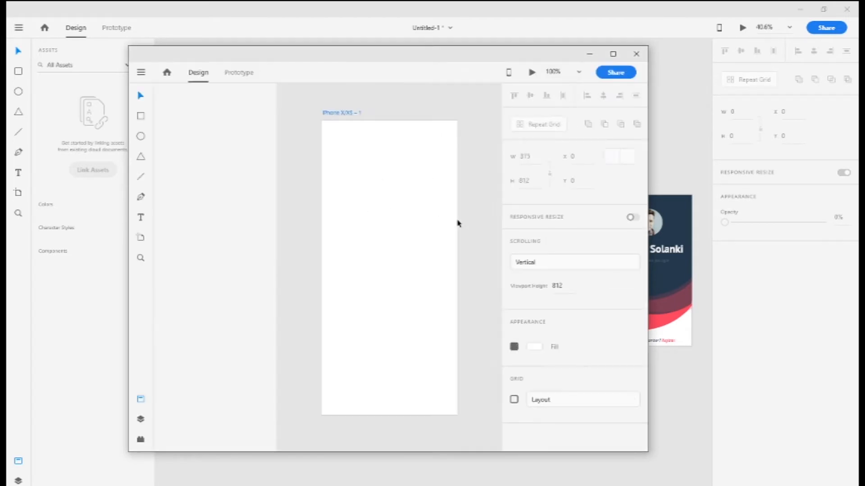
click(613, 55)
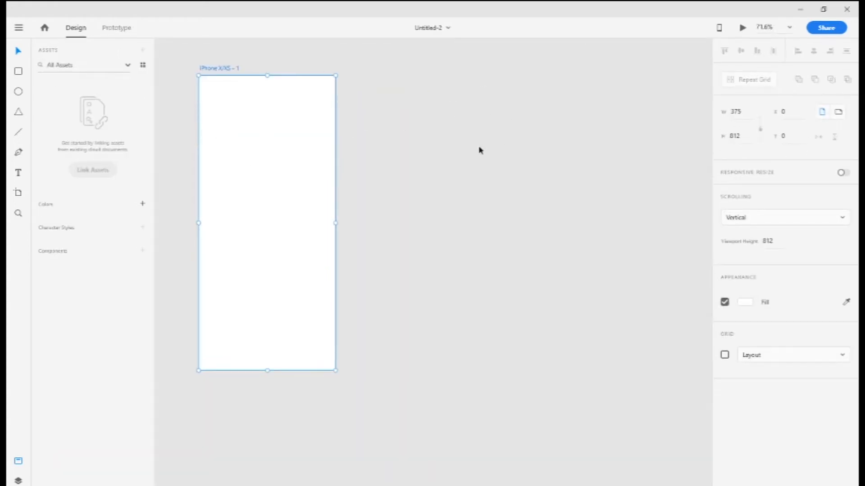
Step: Move the iPhone artboard toward the middle of the canvas, at about X 423, Y 94, and deselect it
drag(430, 226, 425, 230)
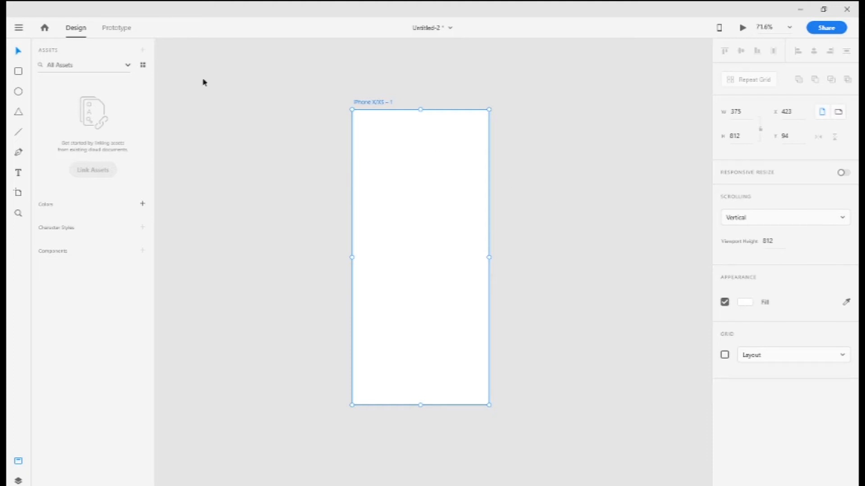
click(18, 52)
click(256, 146)
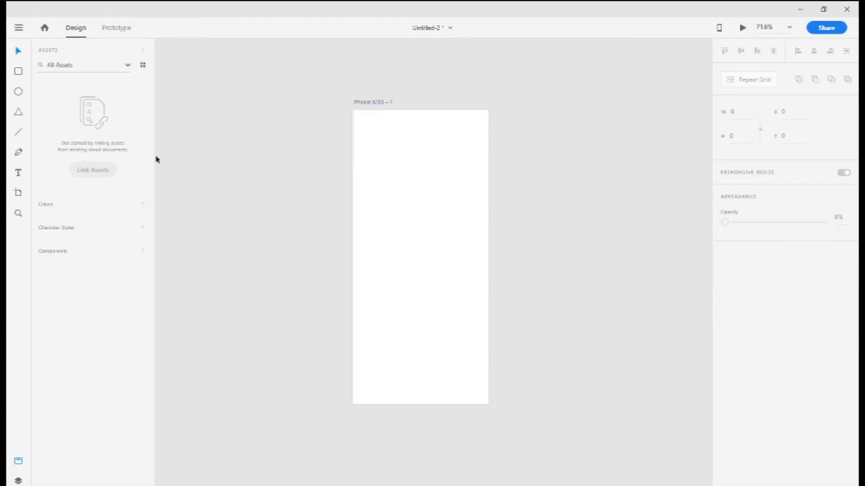
Step: Draw a rectangle about 226 × 209 overlapping the artboard's edge and move it fully into the artboard's upper half
click(19, 73)
drag(275, 158, 356, 234)
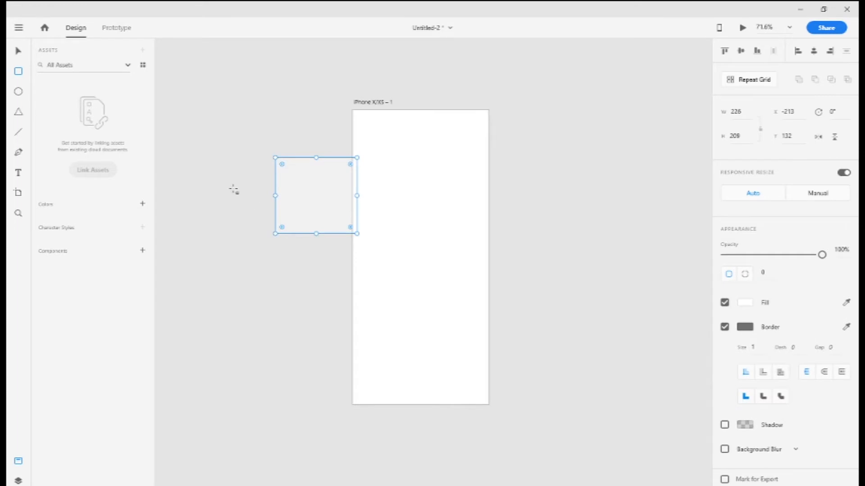
click(19, 51)
click(319, 272)
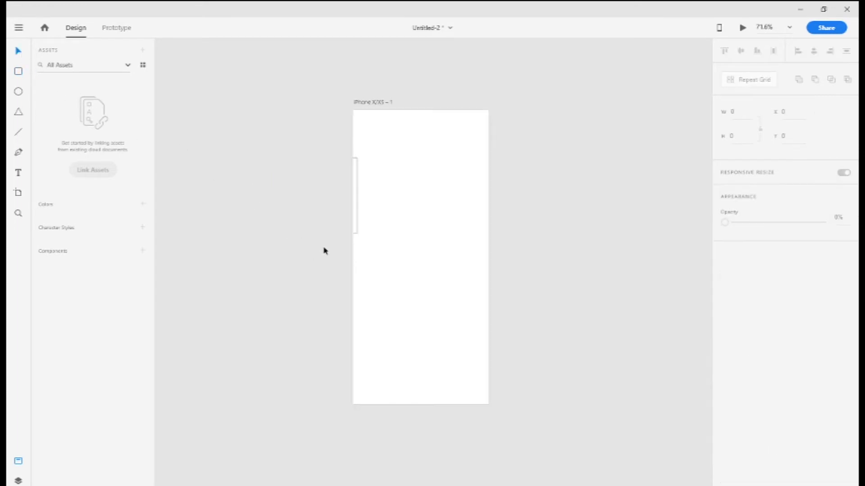
drag(356, 184, 431, 195)
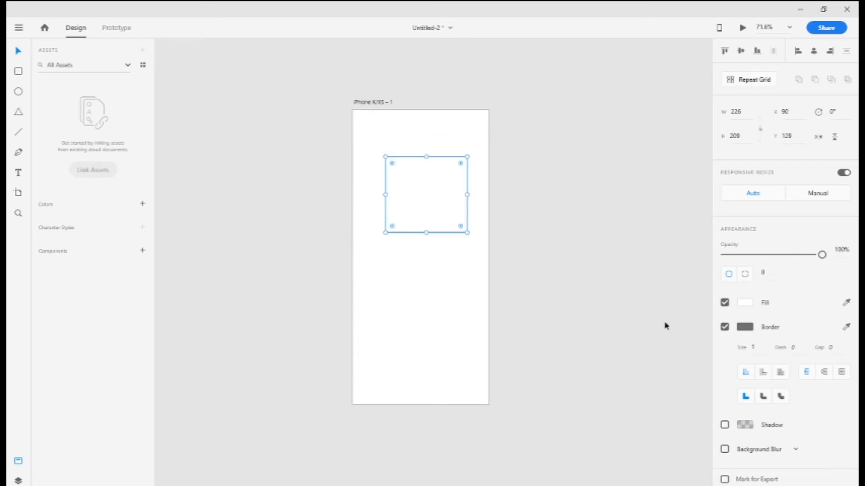
Step: Fill the rectangle with solid red and reposition it at about X 75, Y 164 on the artboard
click(744, 303)
click(678, 244)
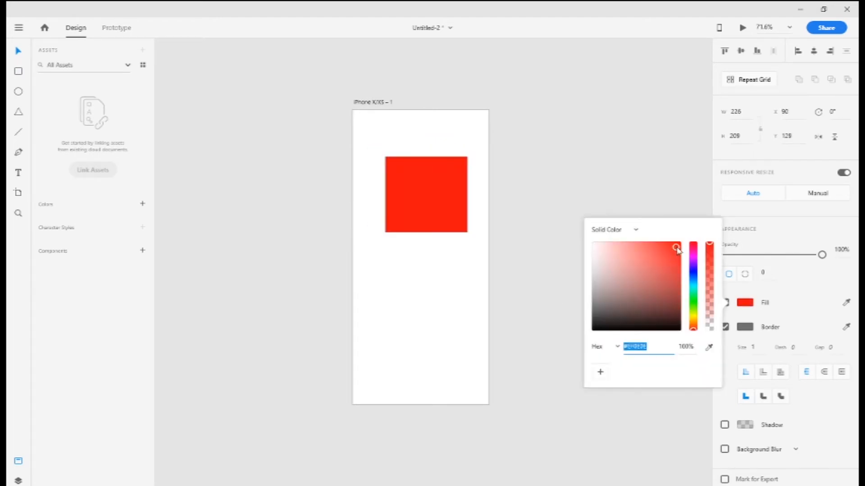
mouse_move(436, 197)
mouse_down()
mouse_move(437, 232)
mouse_move(424, 199)
mouse_up()
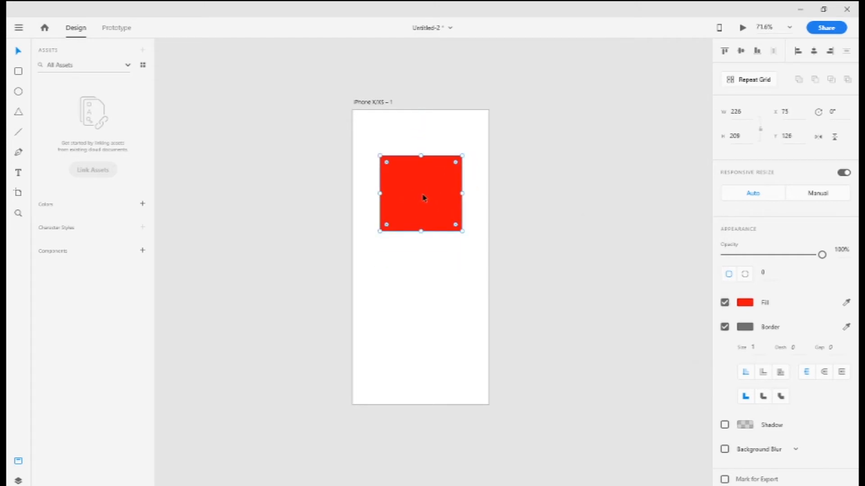
drag(424, 205, 423, 219)
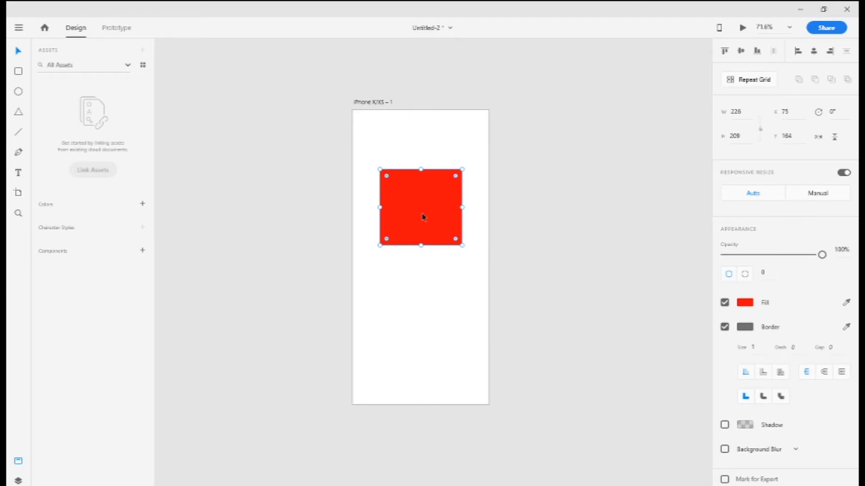
Step: Draw an ellipse about 165 × 154 below the red rectangle and fill it with solid magenta
click(18, 92)
drag(383, 286, 443, 344)
click(18, 53)
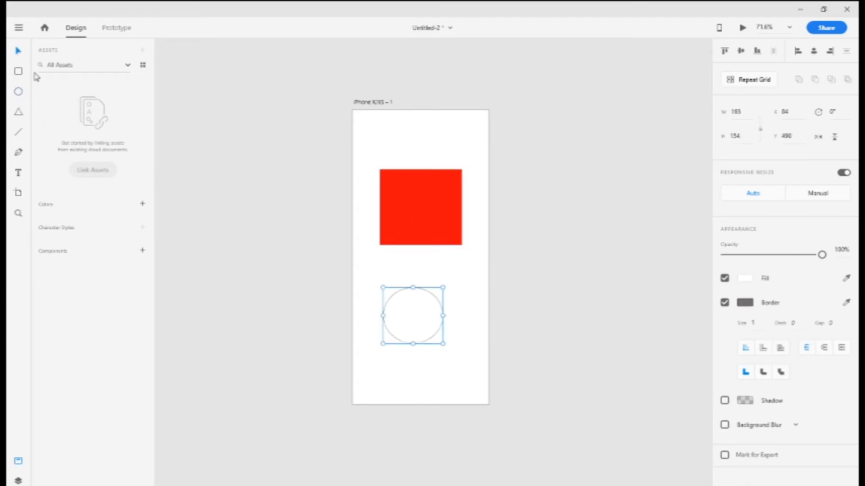
click(744, 279)
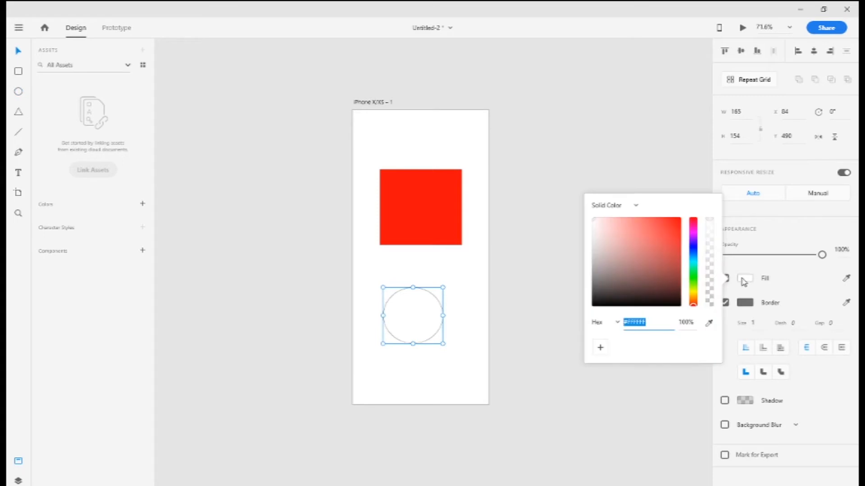
click(693, 230)
click(671, 225)
click(446, 372)
Step: Select the ellipse, add the rectangle to the selection, clear it, and draw a marquee around both shapes
click(420, 320)
shift+click(438, 204)
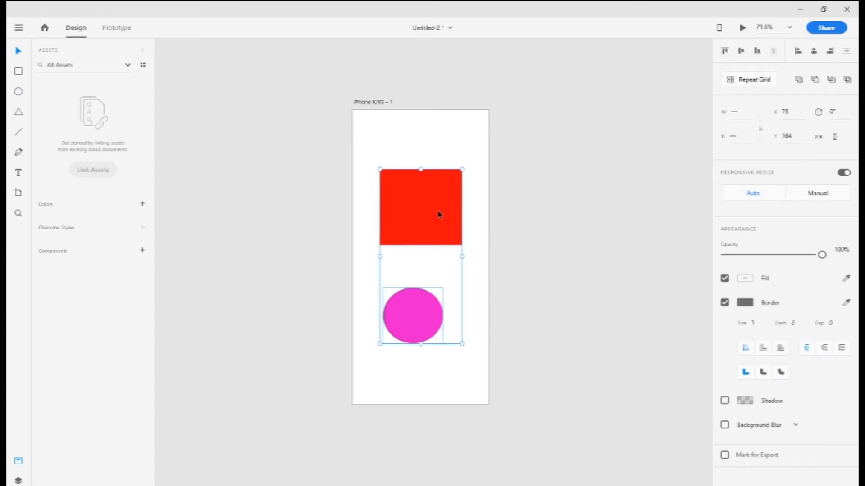
click(396, 164)
drag(364, 152, 484, 373)
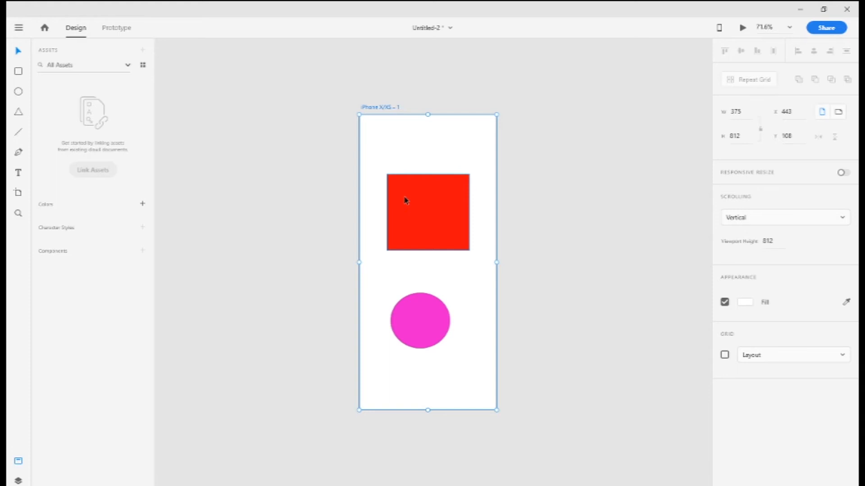
Step: Practice selecting the rectangle and the ellipse one at a time, and both together with a marquee
click(426, 225)
click(429, 323)
click(419, 223)
click(406, 323)
click(422, 230)
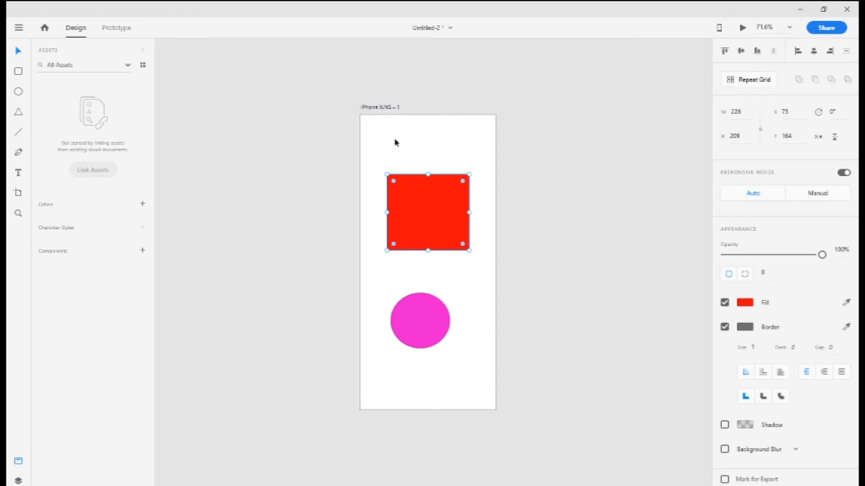
drag(421, 214, 423, 213)
click(448, 290)
click(446, 332)
click(478, 366)
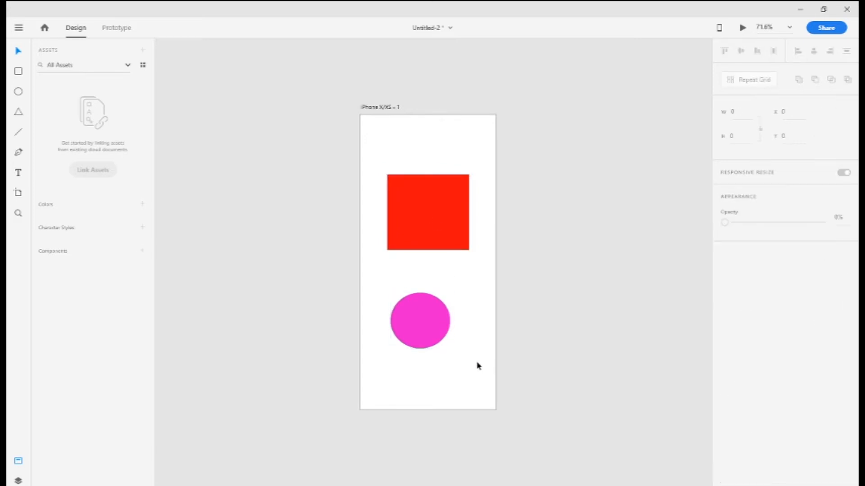
drag(379, 153, 458, 378)
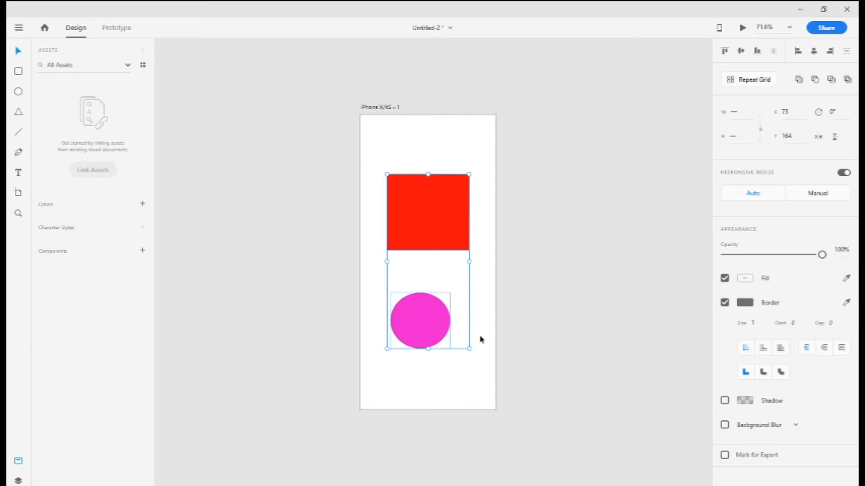
click(476, 303)
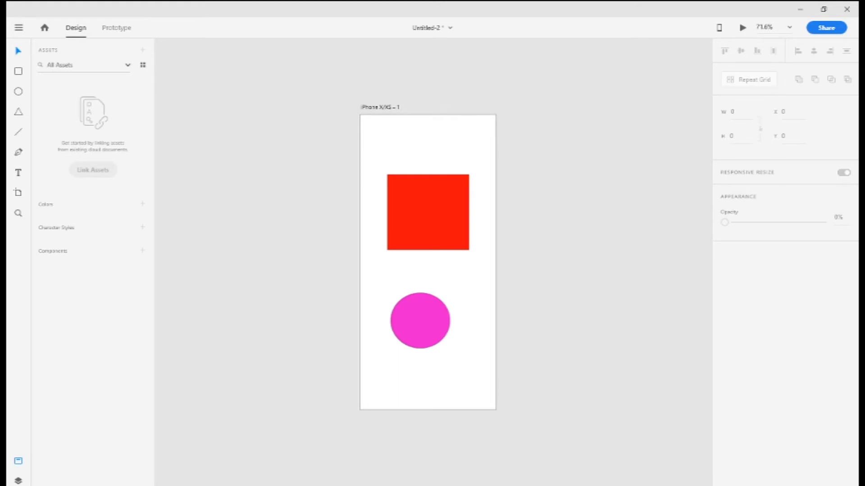
click(421, 217)
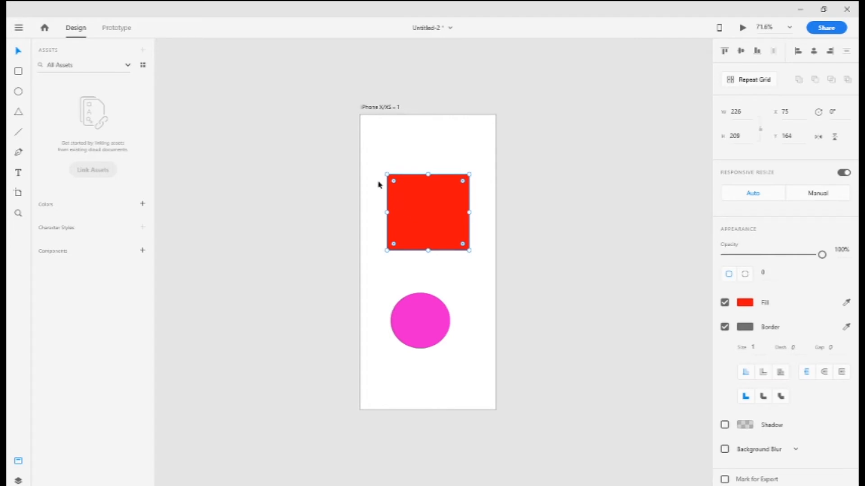
Step: Resize the rectangle and ellipse together from their top-right corner, enlarge the ellipse alone, and clear the selection
drag(379, 162, 473, 358)
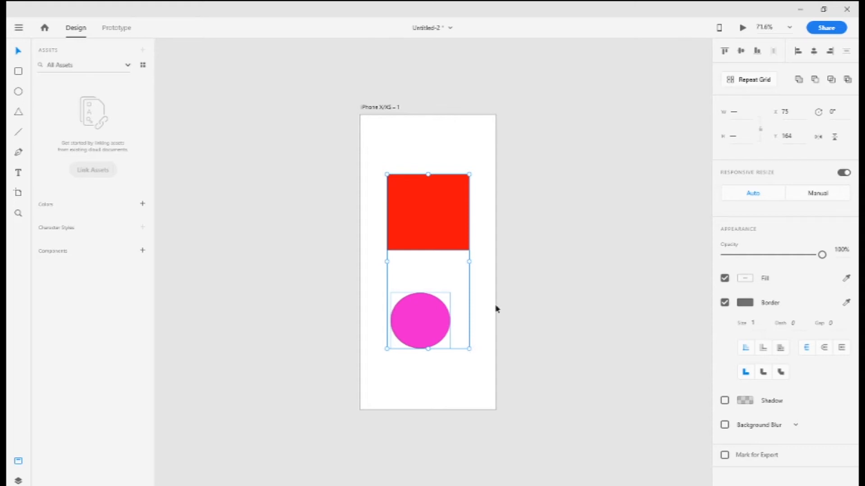
drag(470, 174, 479, 148)
click(430, 290)
click(433, 303)
drag(450, 293, 471, 268)
drag(370, 133, 475, 354)
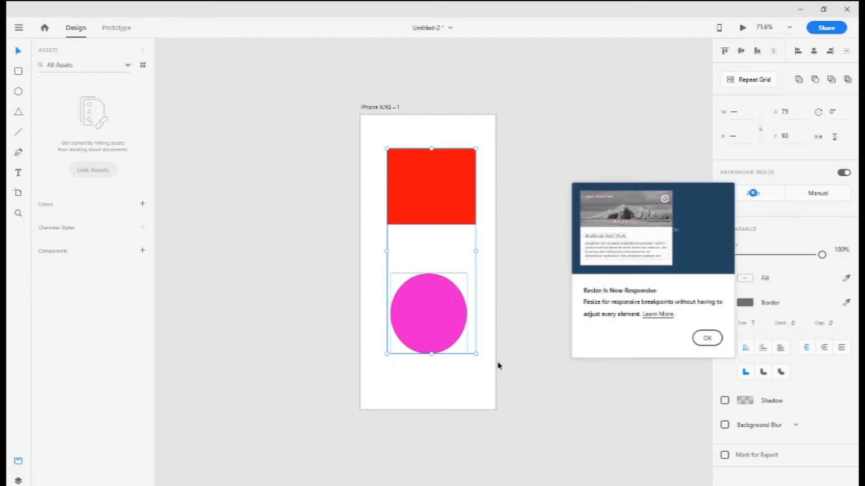
click(468, 383)
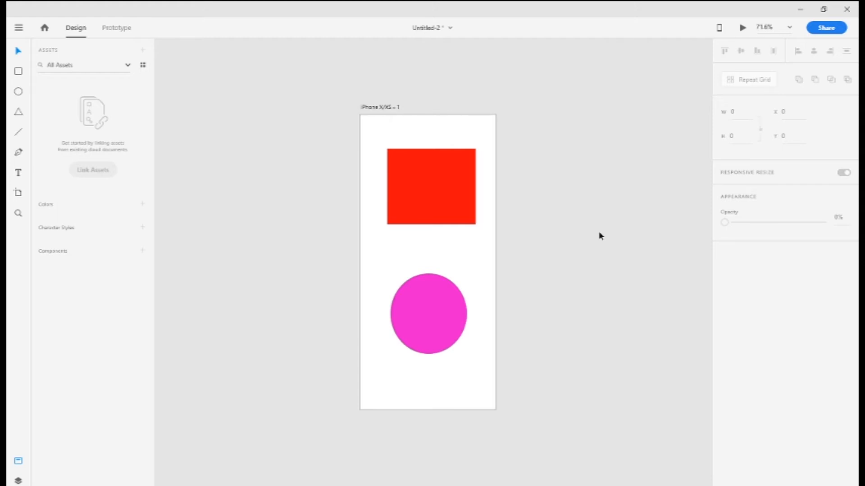
Step: Resize the red rectangle freely, lock its aspect ratio, and scale it proportionally to about 214 × 178
click(417, 207)
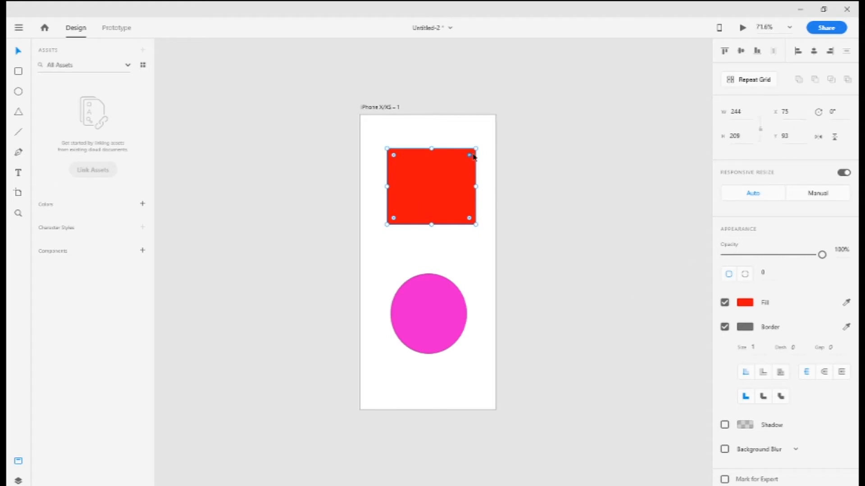
mouse_move(476, 149)
mouse_down()
mouse_move(448, 173)
mouse_move(532, 152)
mouse_move(524, 168)
mouse_move(473, 146)
mouse_move(469, 195)
mouse_move(495, 135)
mouse_move(431, 177)
mouse_move(479, 138)
mouse_move(484, 145)
mouse_up()
click(760, 129)
mouse_move(483, 148)
mouse_down()
mouse_move(471, 156)
mouse_move(489, 175)
mouse_move(522, 143)
mouse_move(462, 175)
mouse_move(512, 149)
mouse_move(419, 176)
mouse_move(472, 158)
mouse_up()
drag(399, 180, 450, 157)
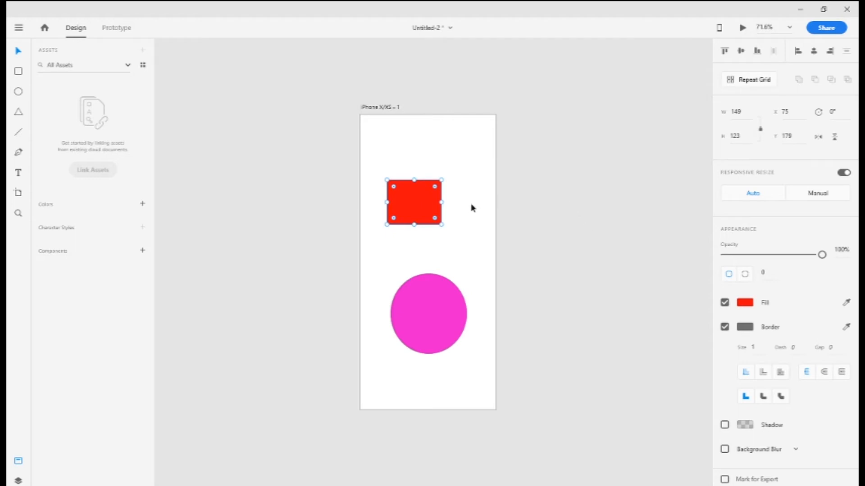
drag(441, 224, 465, 246)
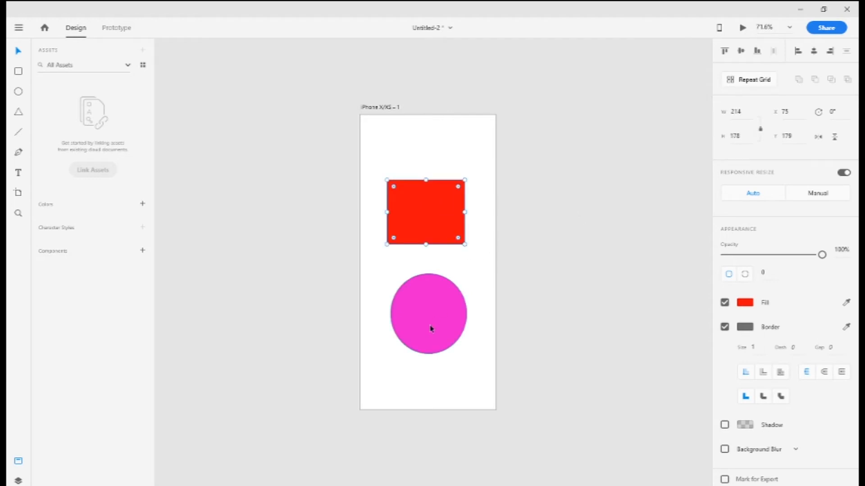
Step: Enlarge the magenta ellipse proportionally to about 224 × 235 with its aspect ratio locked
click(432, 329)
click(760, 129)
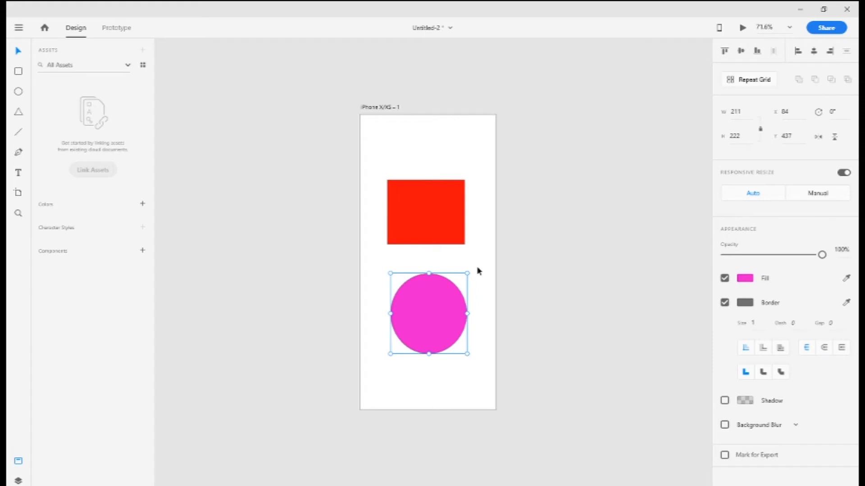
mouse_move(467, 274)
mouse_down()
mouse_move(440, 299)
mouse_move(472, 269)
mouse_up()
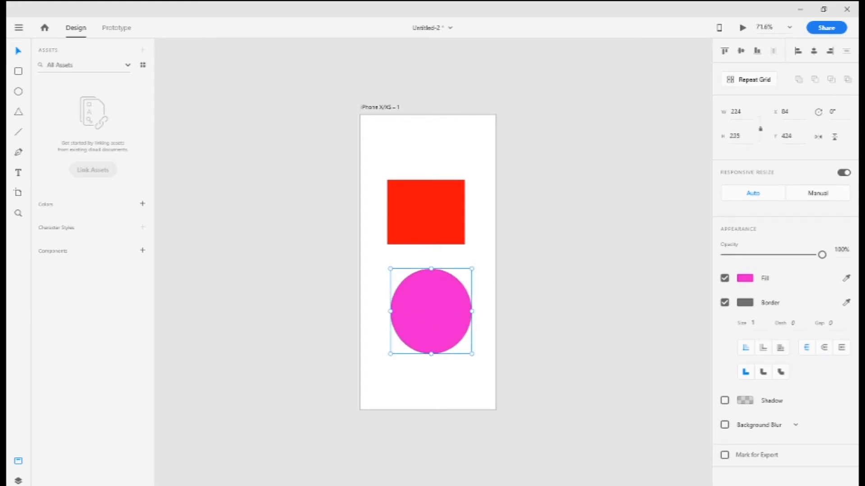
Step: Switch the selection between the rectangle and the ellipse, and rotate the rectangle counter-clockwise from its top-right corner
click(419, 220)
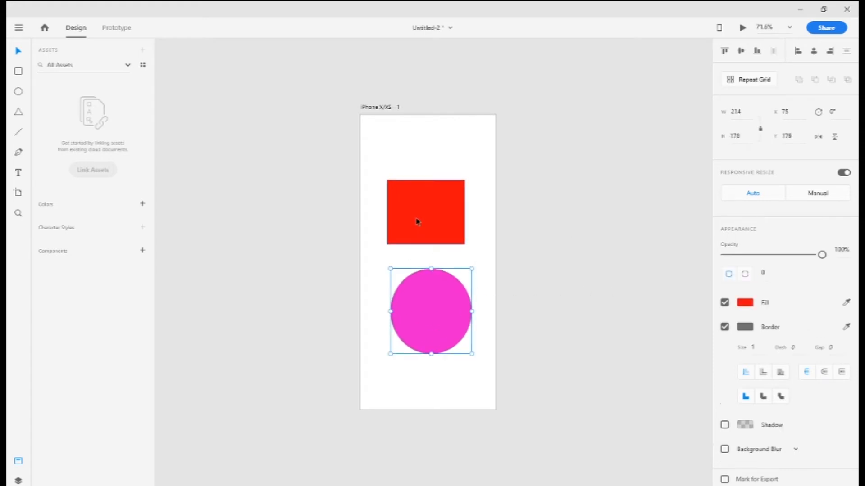
click(434, 317)
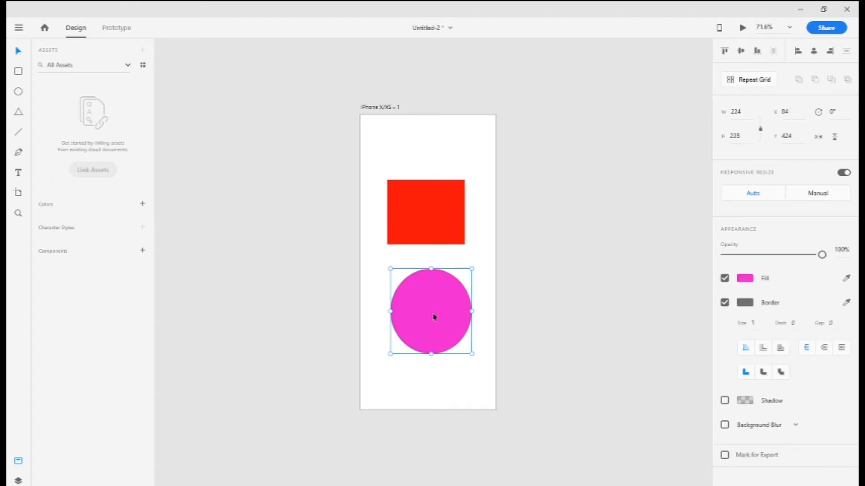
click(445, 213)
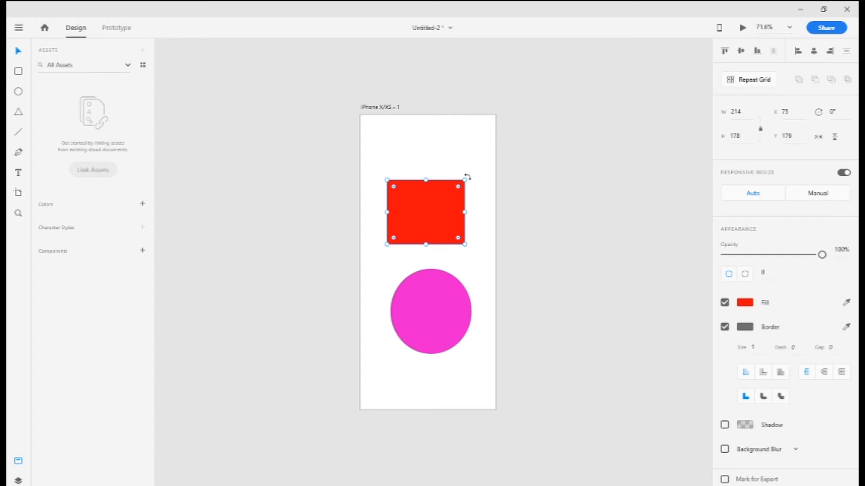
drag(467, 177, 400, 163)
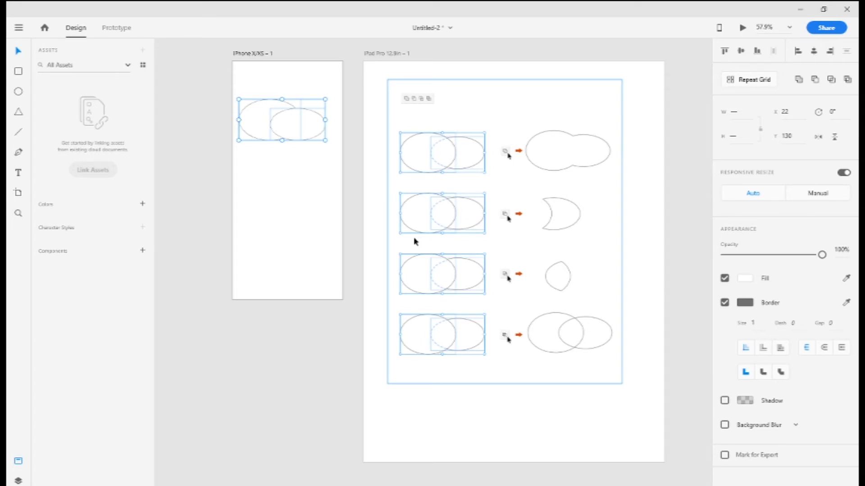
Step: Select each overlapping ellipse on the iPhone X/XS artboard individually, and select both together with a marquee
click(293, 174)
click(258, 132)
click(300, 205)
click(306, 134)
click(308, 199)
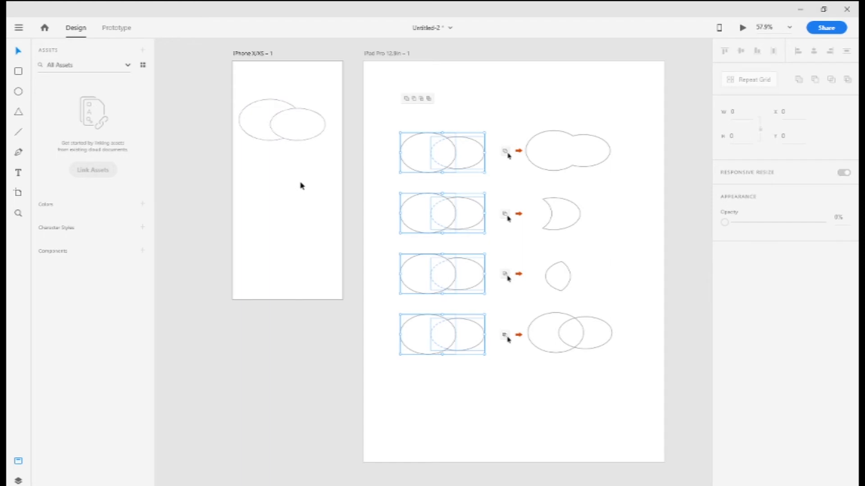
drag(237, 85, 324, 168)
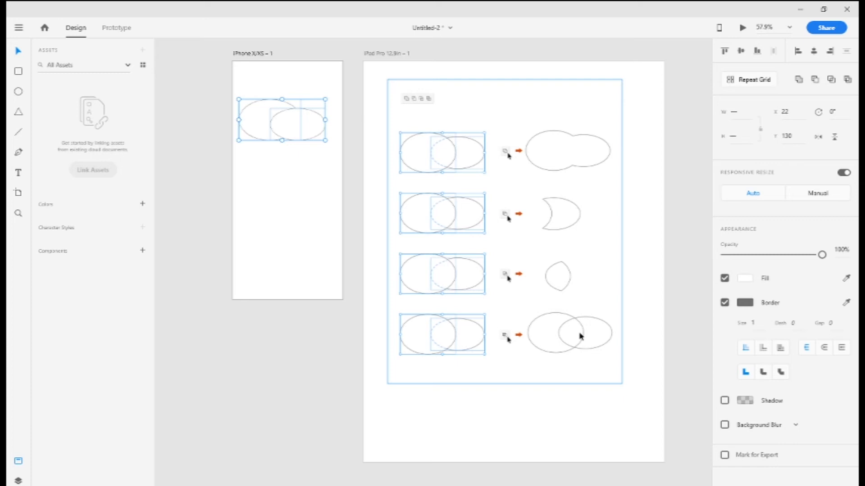
click(301, 167)
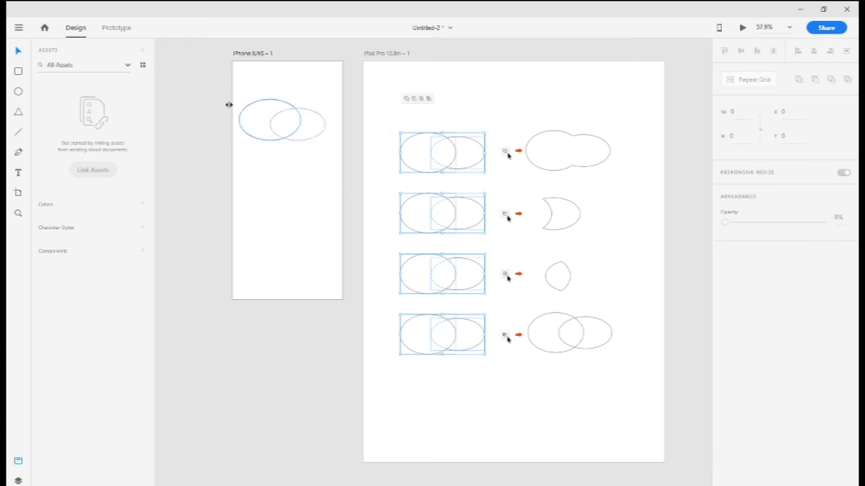
drag(222, 91, 344, 162)
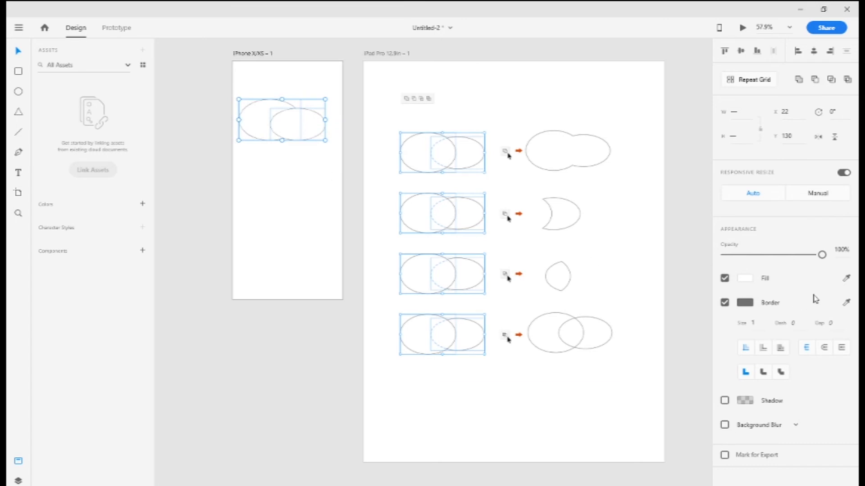
Step: Try the Add and Subtract Boolean operations on the two selected ellipses, undoing each one
click(798, 82)
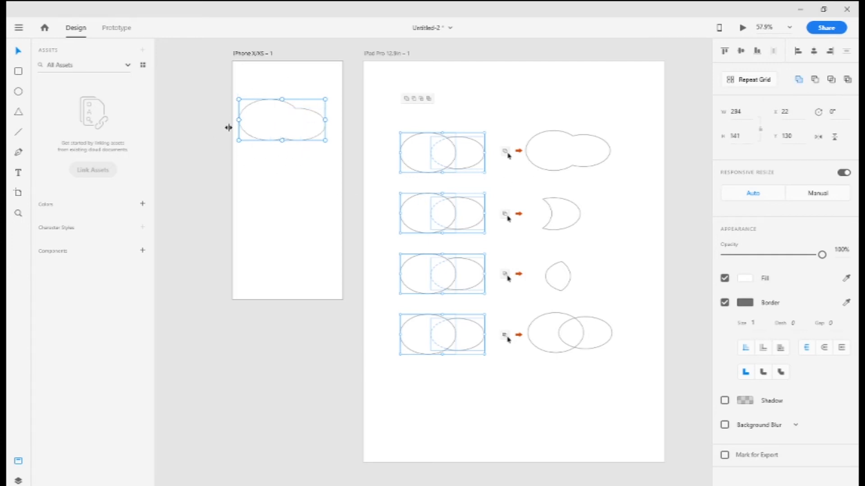
key(ctrl+z)
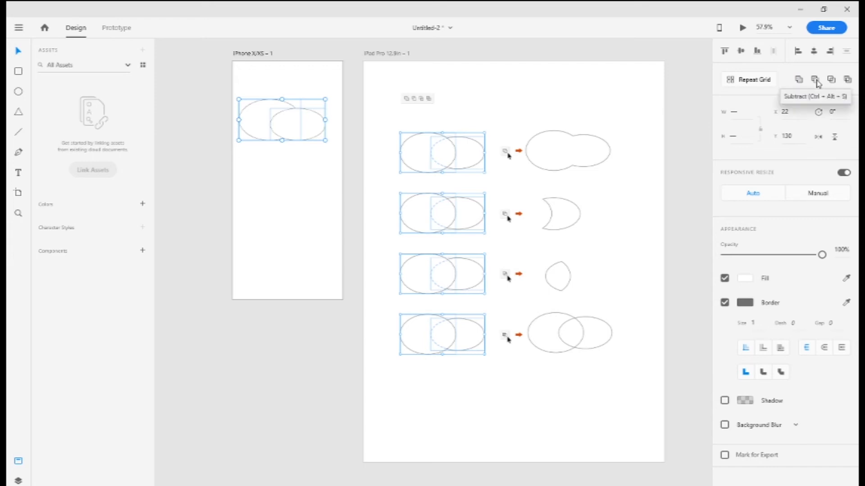
click(817, 83)
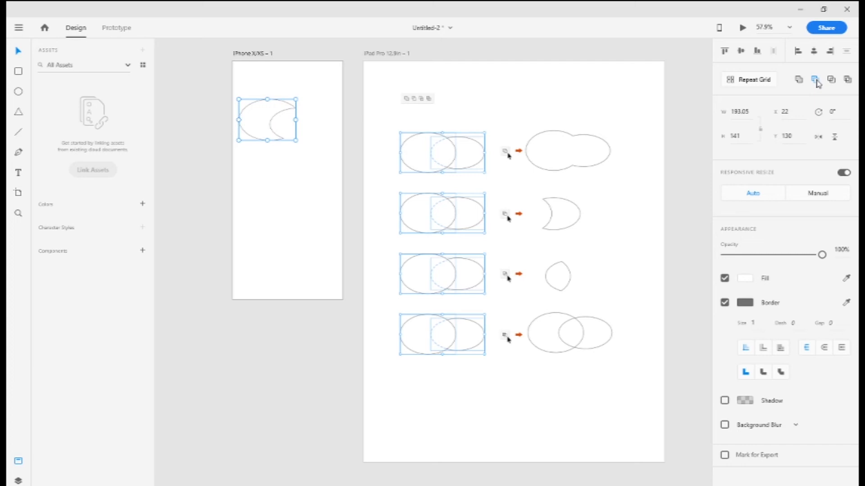
key(ctrl+z)
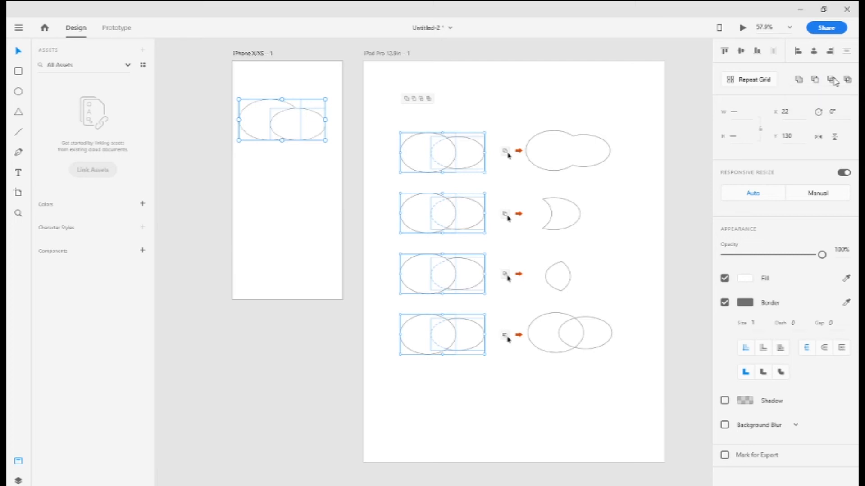
Step: Try Intersect on the two ellipses, undo it, and apply Exclude Overlap to them instead
click(832, 80)
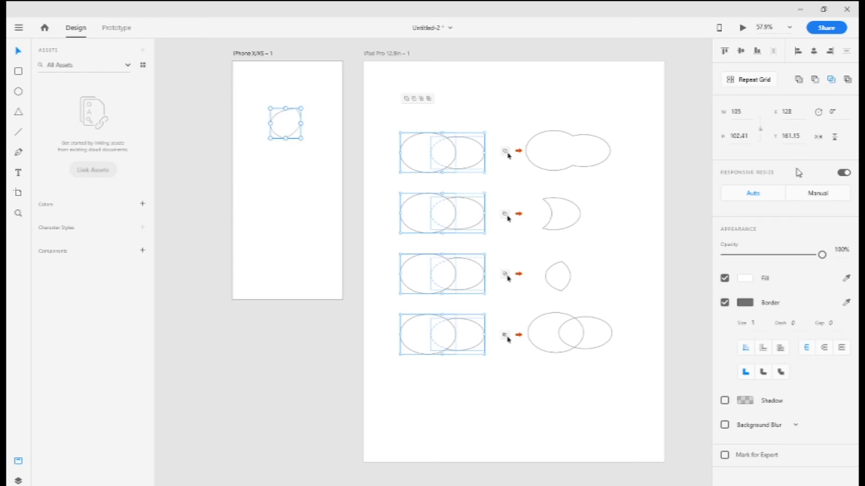
key(ctrl+z)
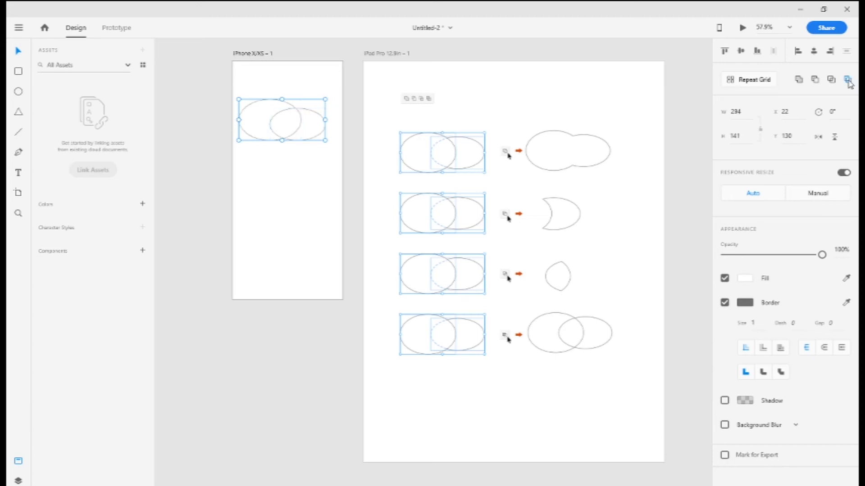
click(270, 225)
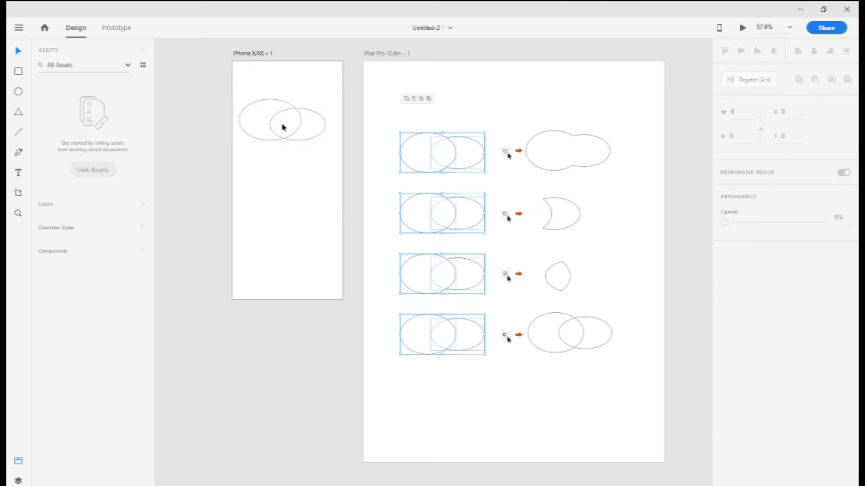
Step: Fill the combined ellipse shape with solid red and reselect it
click(320, 116)
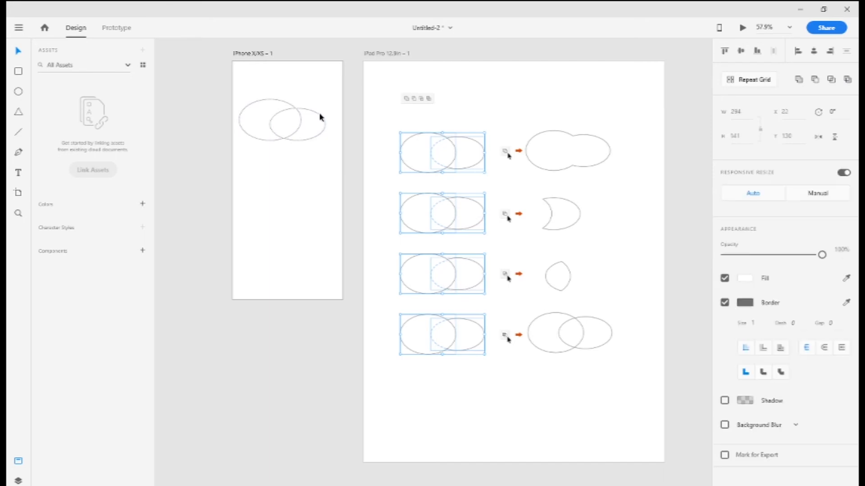
click(747, 279)
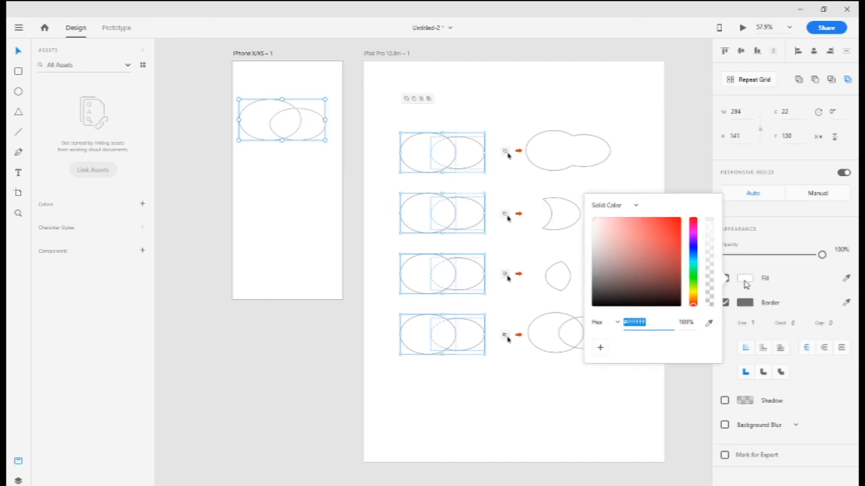
click(666, 239)
click(294, 190)
click(304, 121)
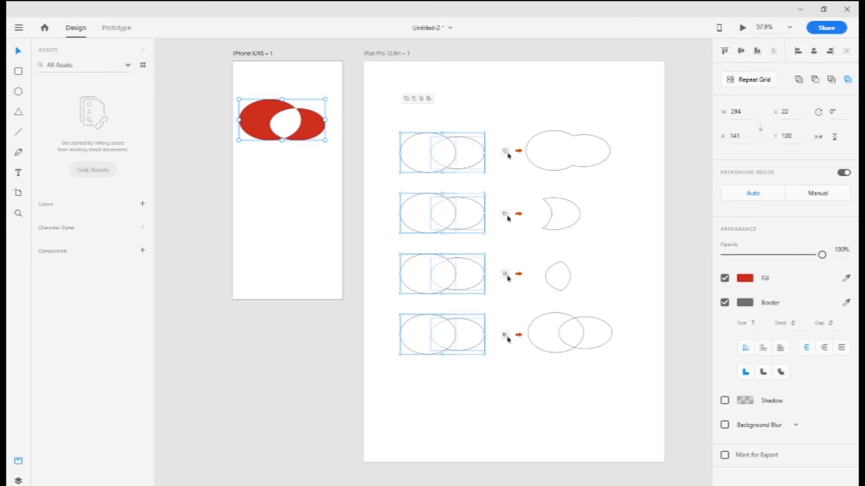
Step: Switch to the other Untitled-2 document containing the circle-masked portrait and select the portrait on the artboard
click(190, 485)
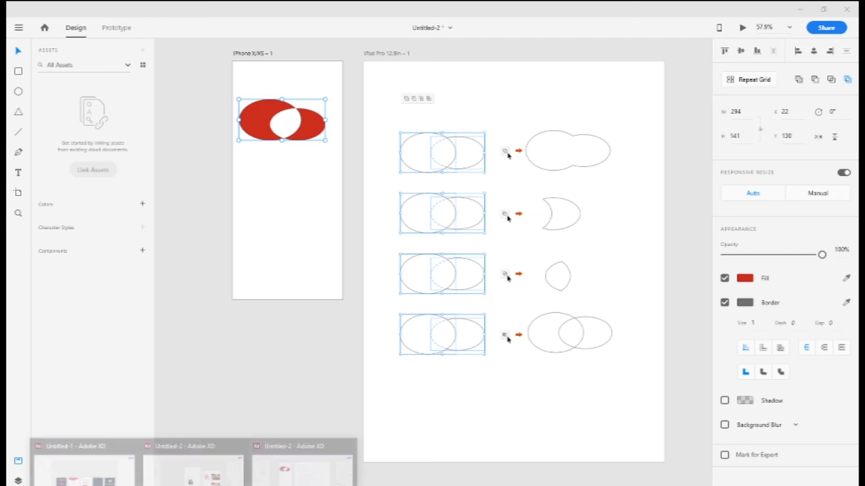
click(216, 473)
click(563, 352)
click(433, 255)
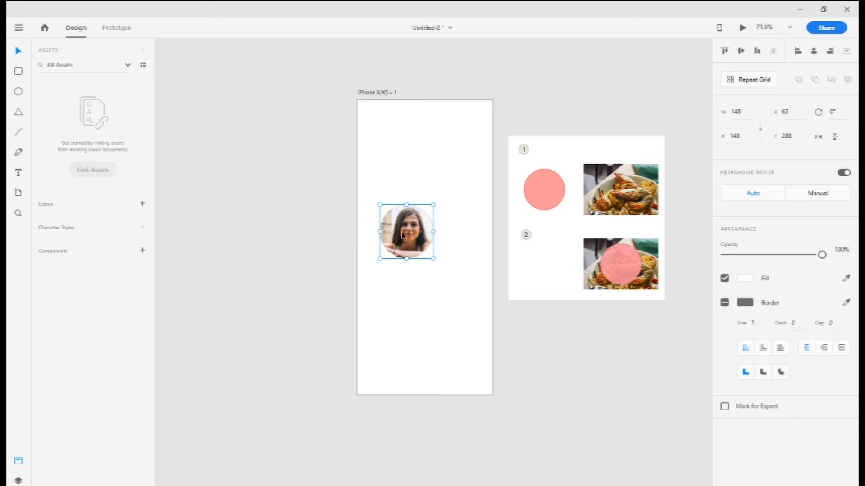
Step: Enter the circular mask, reposition the photo inside it to about X 27, Y 255, and leave the mask
double_click(402, 231)
click(469, 293)
click(405, 231)
double_click(406, 239)
mouse_move(406, 239)
mouse_down()
mouse_move(396, 253)
mouse_move(390, 243)
mouse_move(418, 245)
mouse_move(404, 234)
mouse_up()
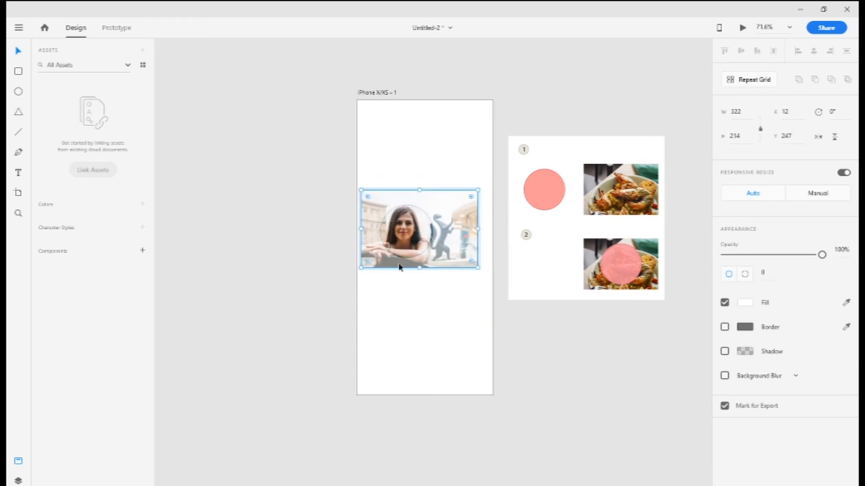
drag(404, 234, 409, 236)
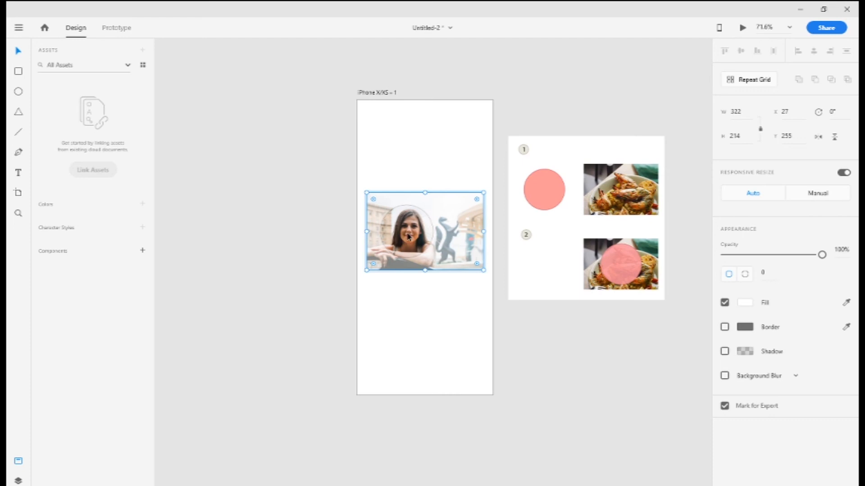
click(445, 336)
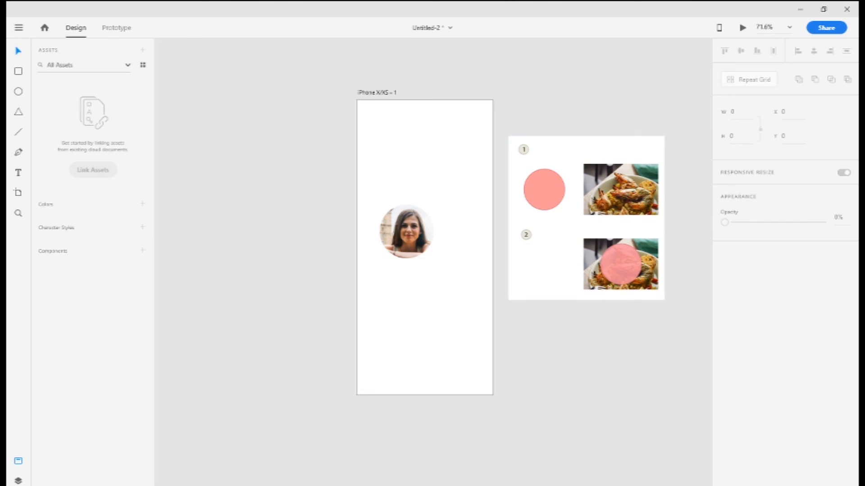
Step: Ungroup the portrait mask, and separate its parts by moving the circle off the artboard and the photo to about X 40, Y 182
click(403, 243)
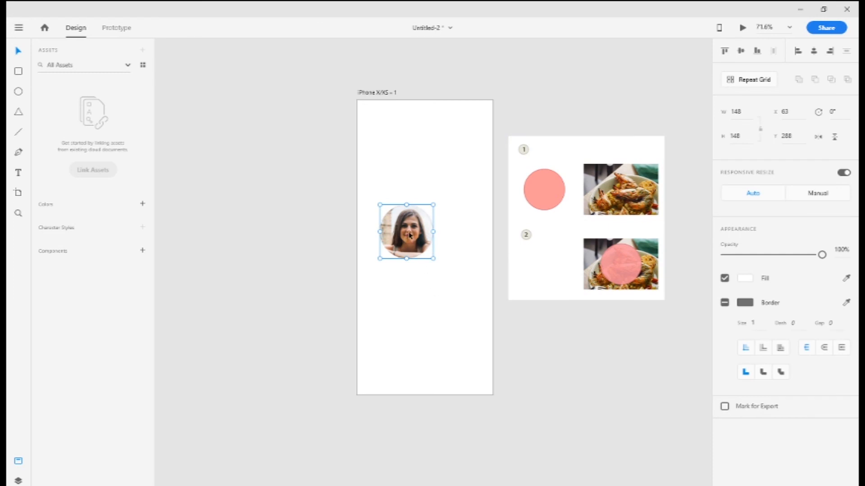
right_click(410, 236)
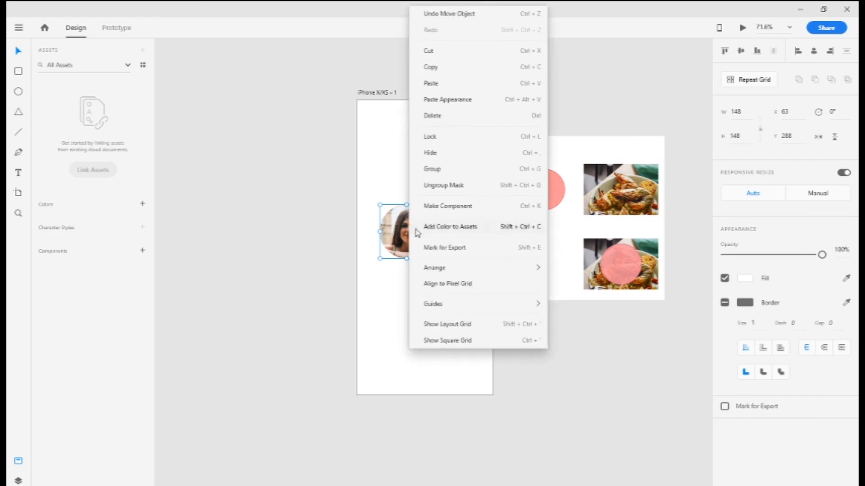
click(480, 189)
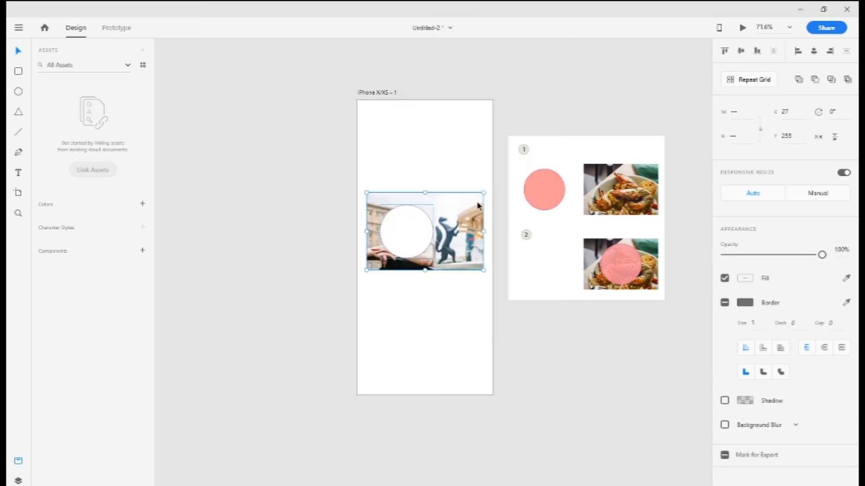
click(463, 356)
drag(410, 228, 323, 193)
drag(429, 240, 442, 203)
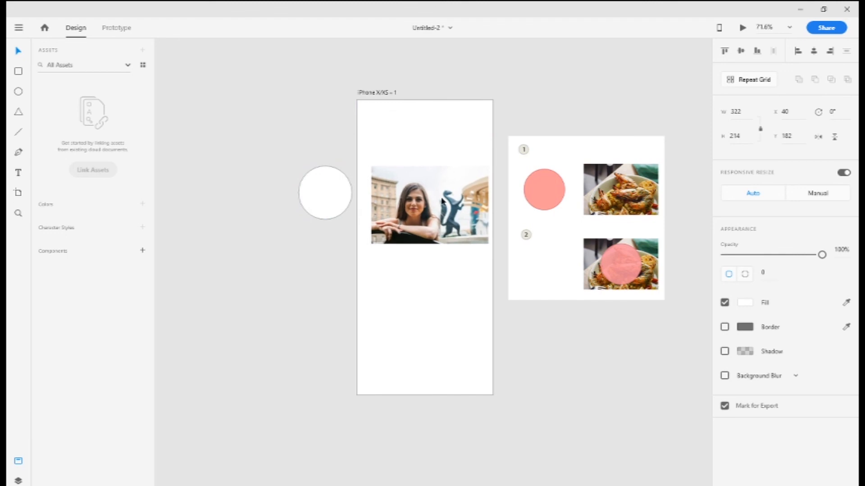
Step: Place the white circle over the woman's face at about X 92, Y 201 and mask the photo with it
drag(333, 206, 424, 213)
drag(431, 295, 419, 149)
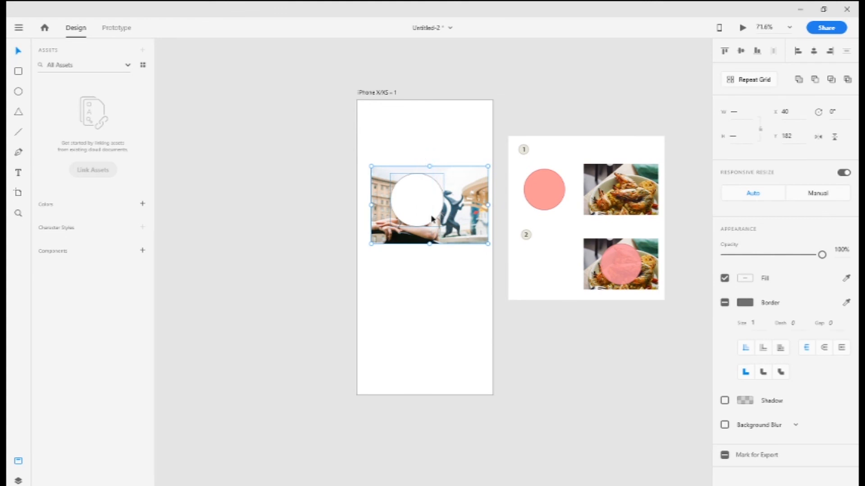
right_click(421, 203)
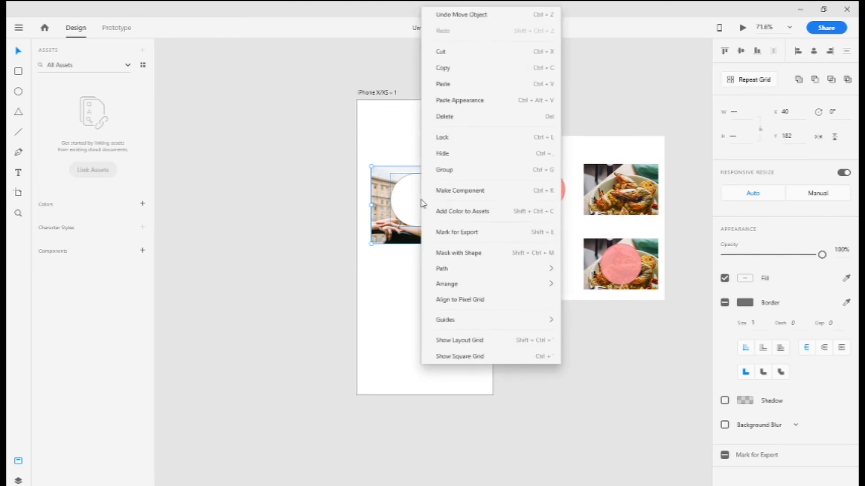
click(523, 257)
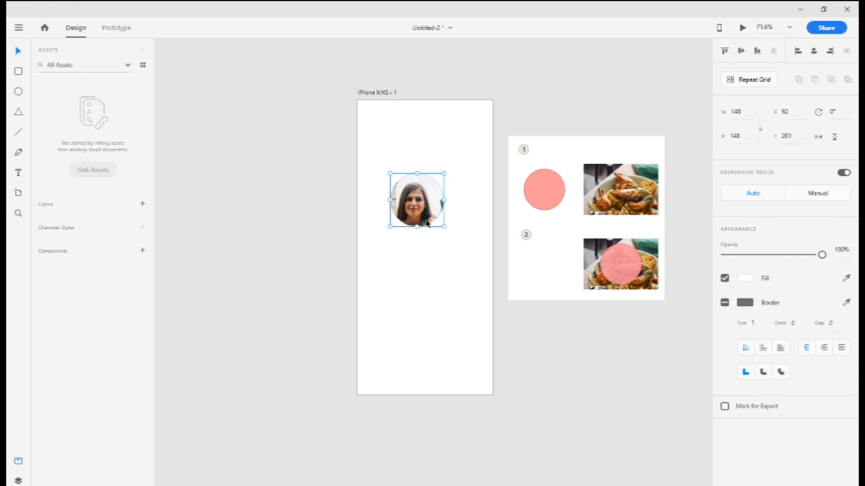
Step: Enter the circular portrait mask to view the full photo behind the circle, and leave the mask
right_click(426, 194)
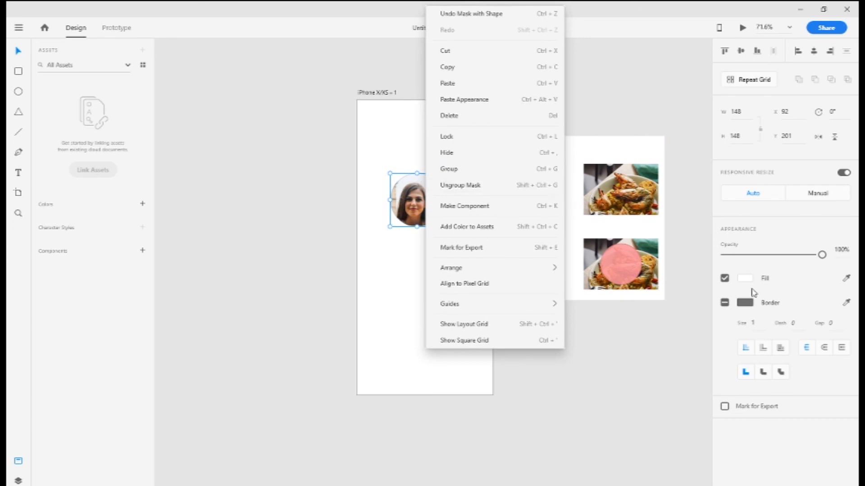
key(Escape)
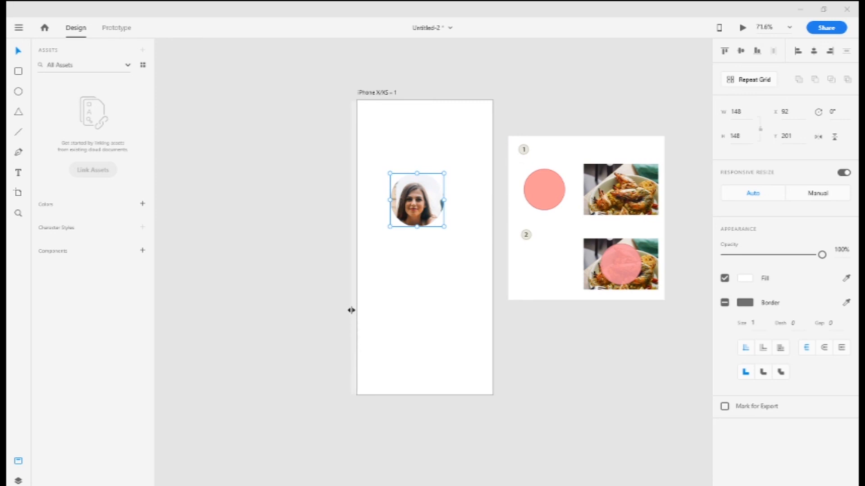
double_click(415, 194)
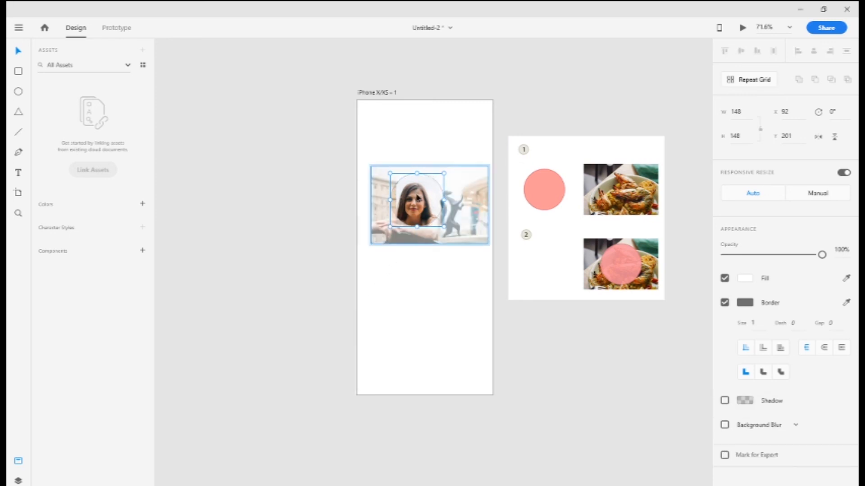
click(426, 305)
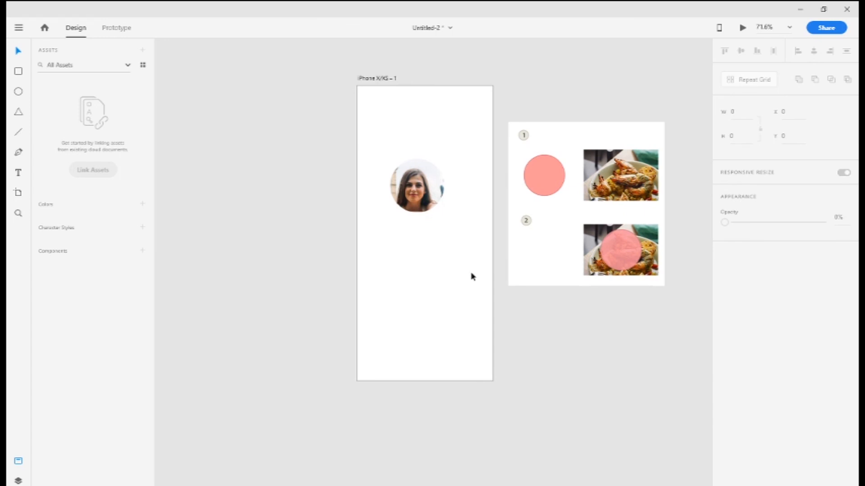
Step: Select the masked portrait on the artboard, ungroup its mask, and mask the photo with the white circle again
scroll(453, 251, down, 2)
scroll(453, 250, up, 2)
drag(306, 101, 463, 297)
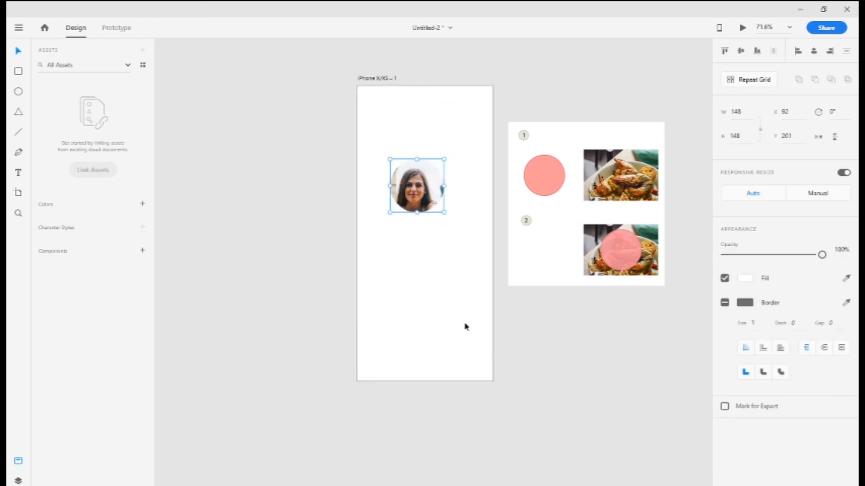
scroll(468, 310, down, 1)
scroll(468, 309, up, 2)
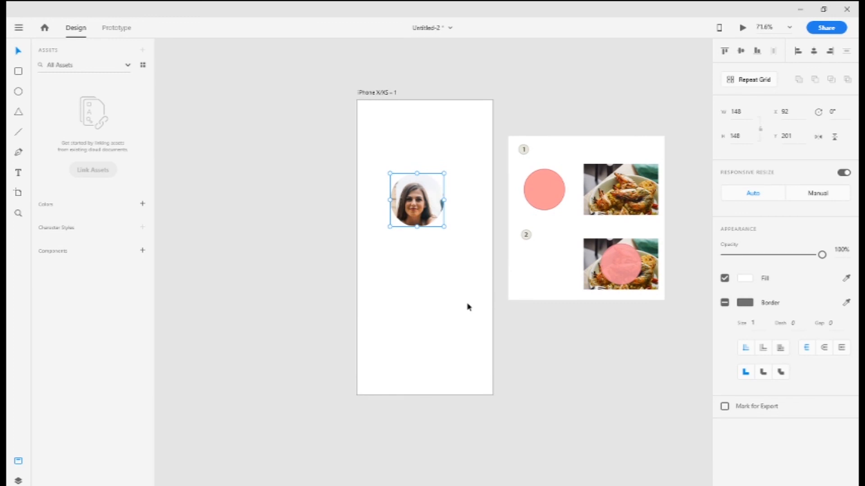
key(ctrl+shift+g)
drag(463, 301, 391, 138)
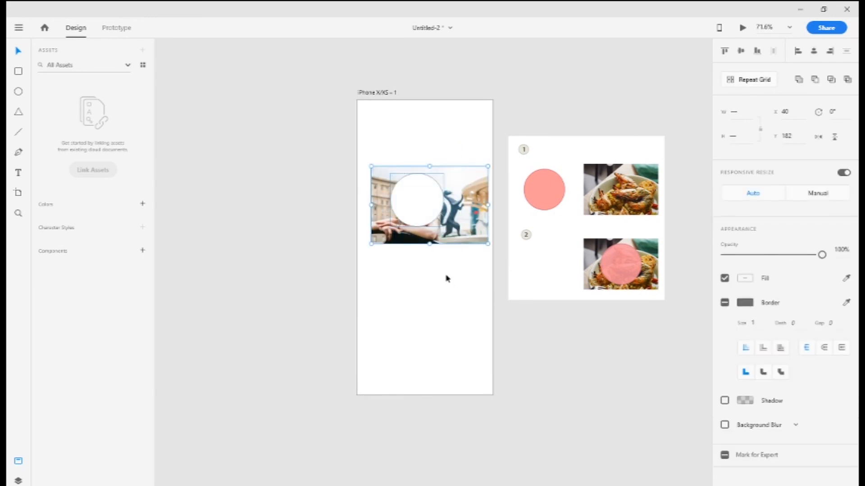
key(ctrl+shift+m)
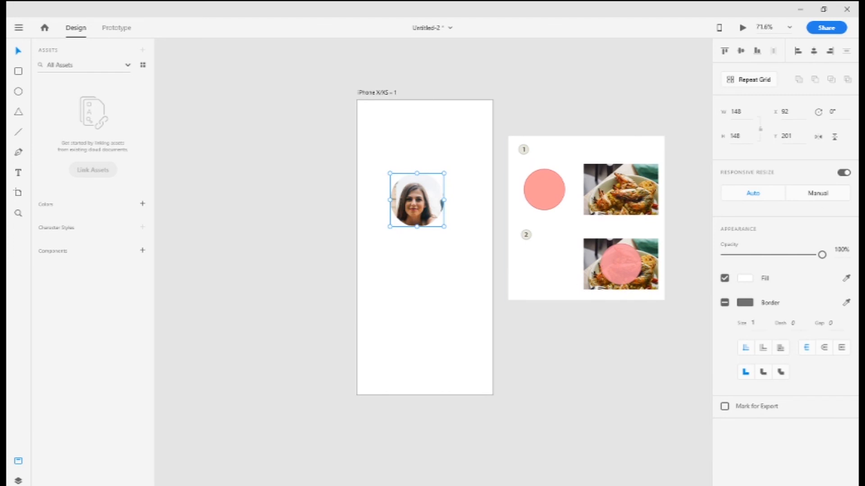
Step: View the other Untitled-2 document with the overlapping red ellipses, and return to the document with the masked portrait
mouse_move(195, 485)
click(318, 466)
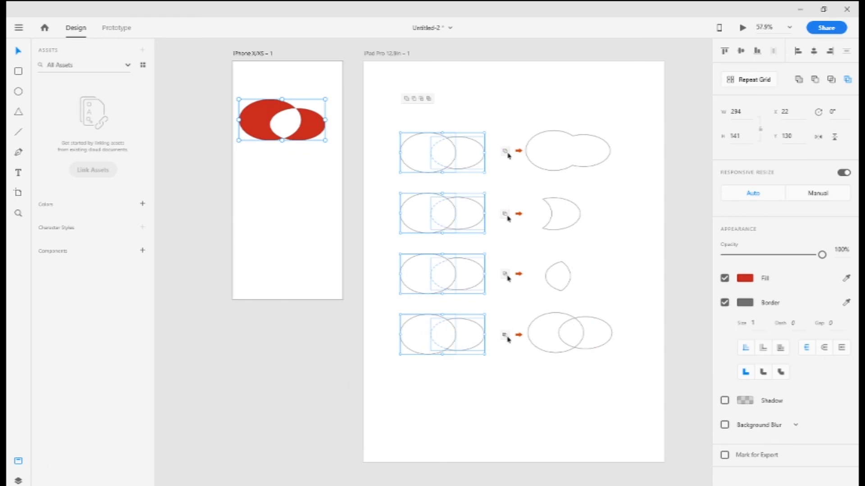
mouse_move(195, 485)
click(193, 466)
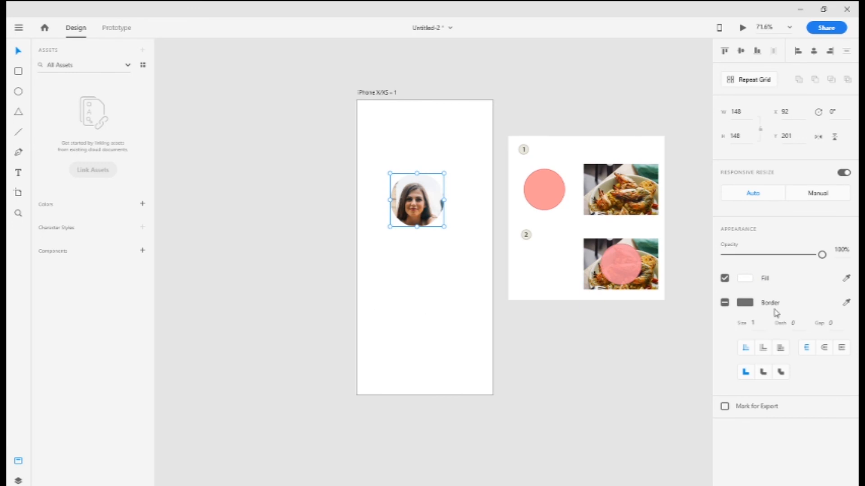